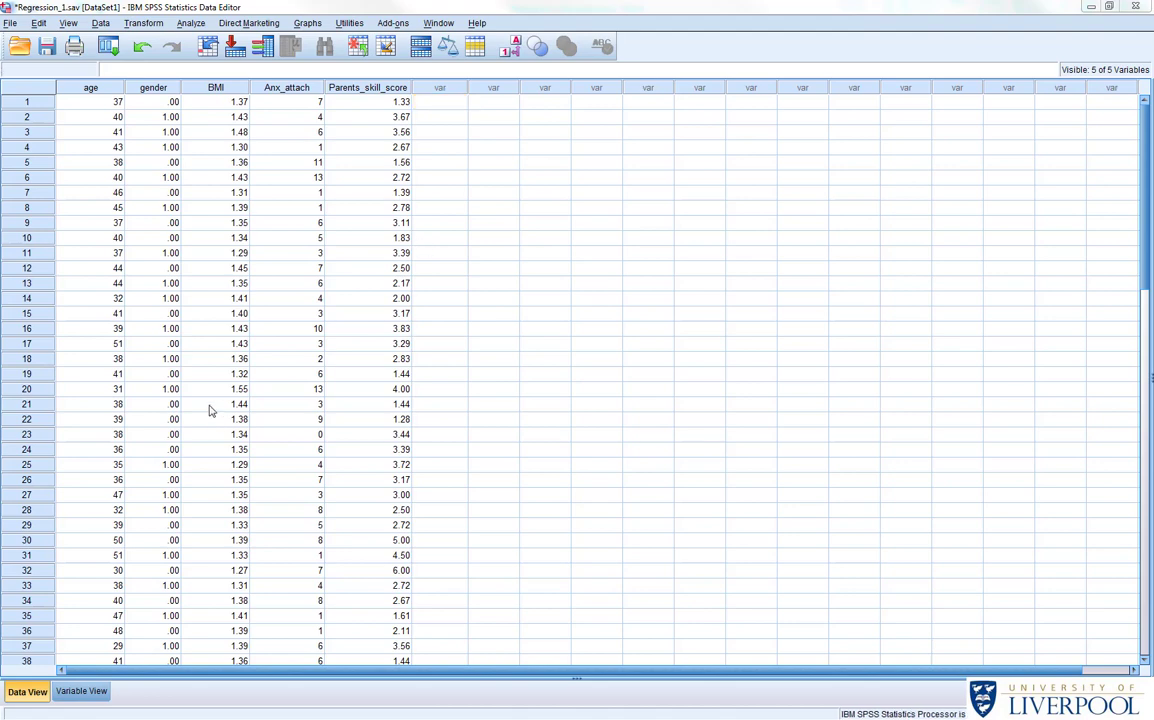
Check the value labels assigned to the gender variable in the variable definitions, and return to the data
{"action": "left_click", "coordinate": [82, 691]}
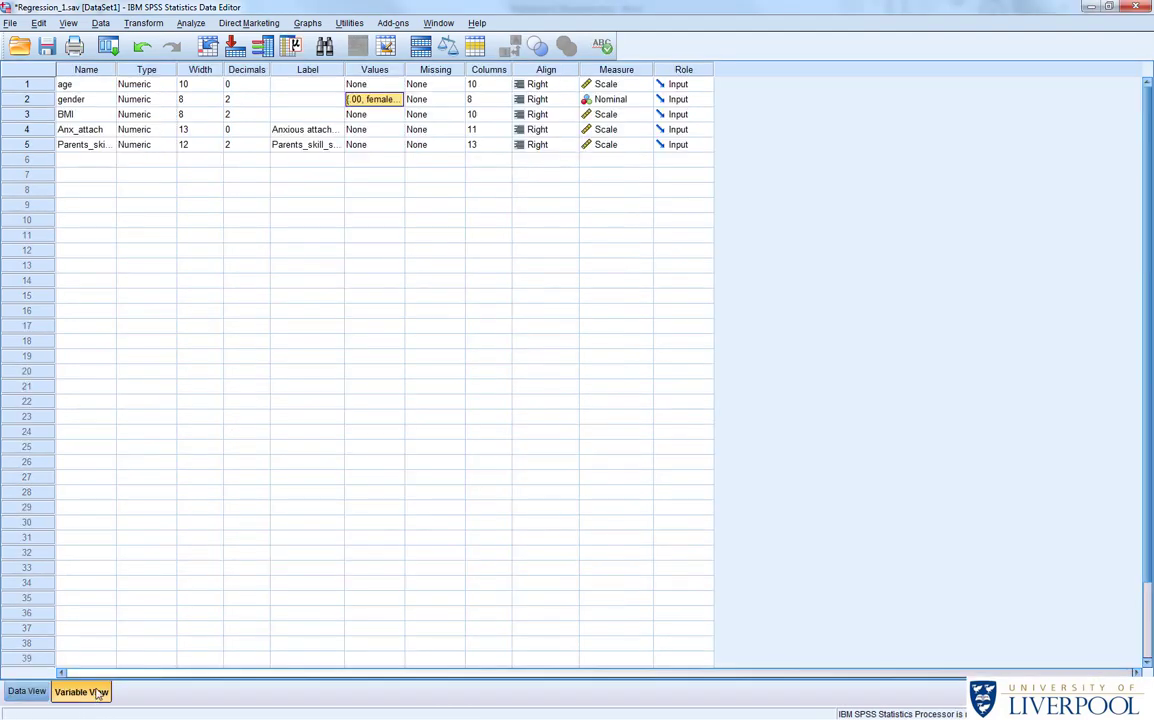
{"action": "left_click", "coordinate": [26, 100]}
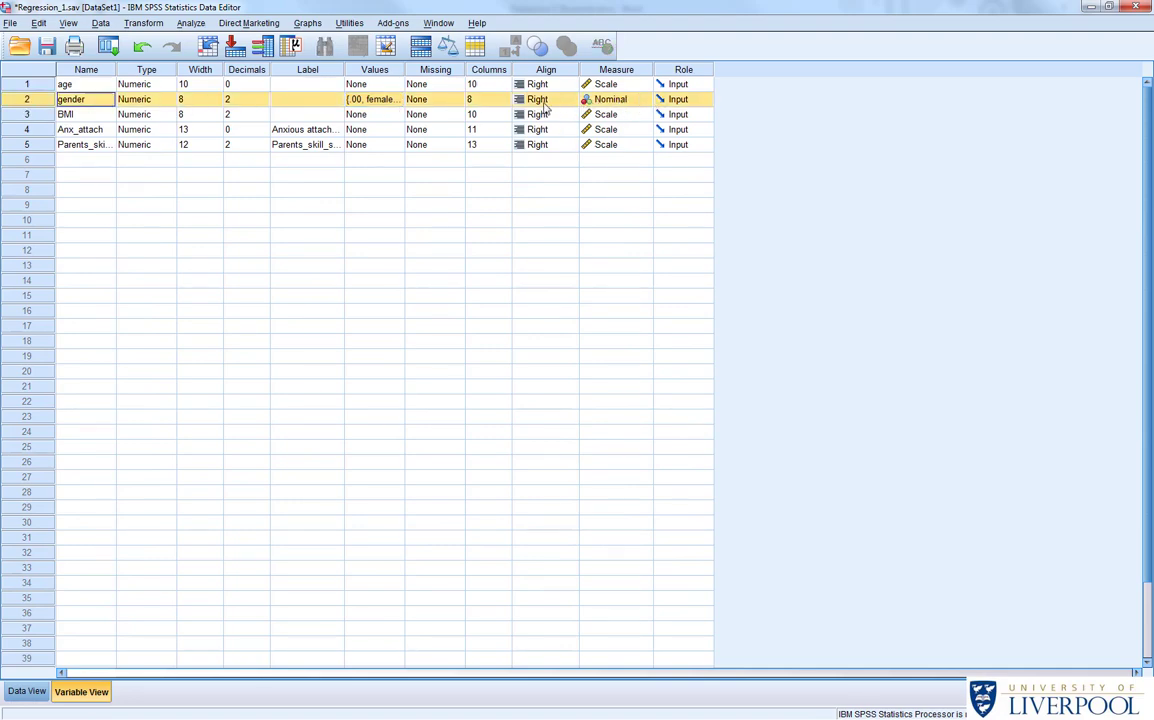
{"action": "left_click", "coordinate": [396, 102]}
{"action": "left_click", "coordinate": [396, 100]}
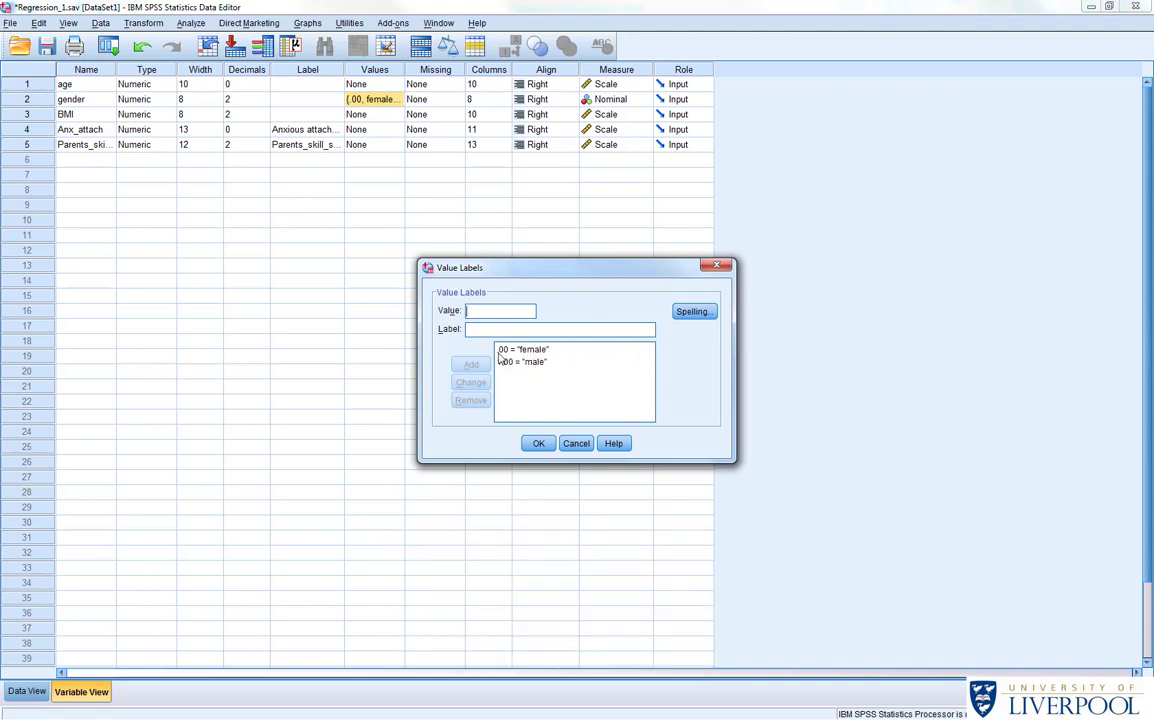
{"action": "left_click", "coordinate": [716, 266]}
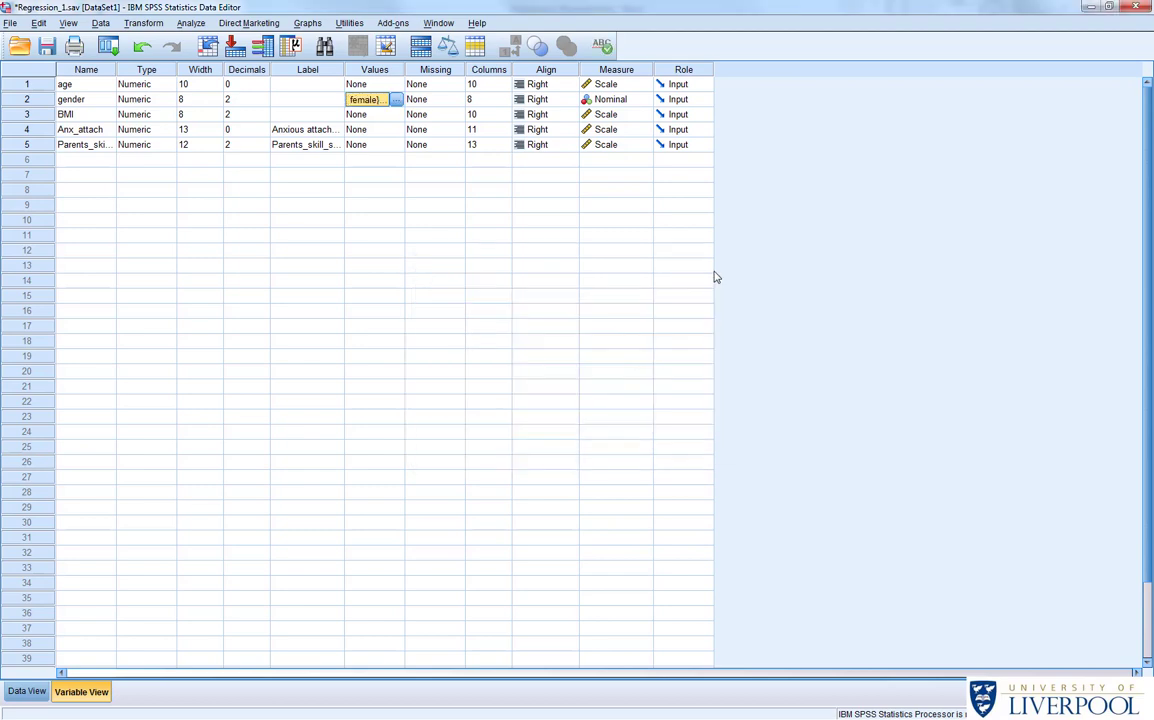
{"action": "left_click", "coordinate": [27, 691]}
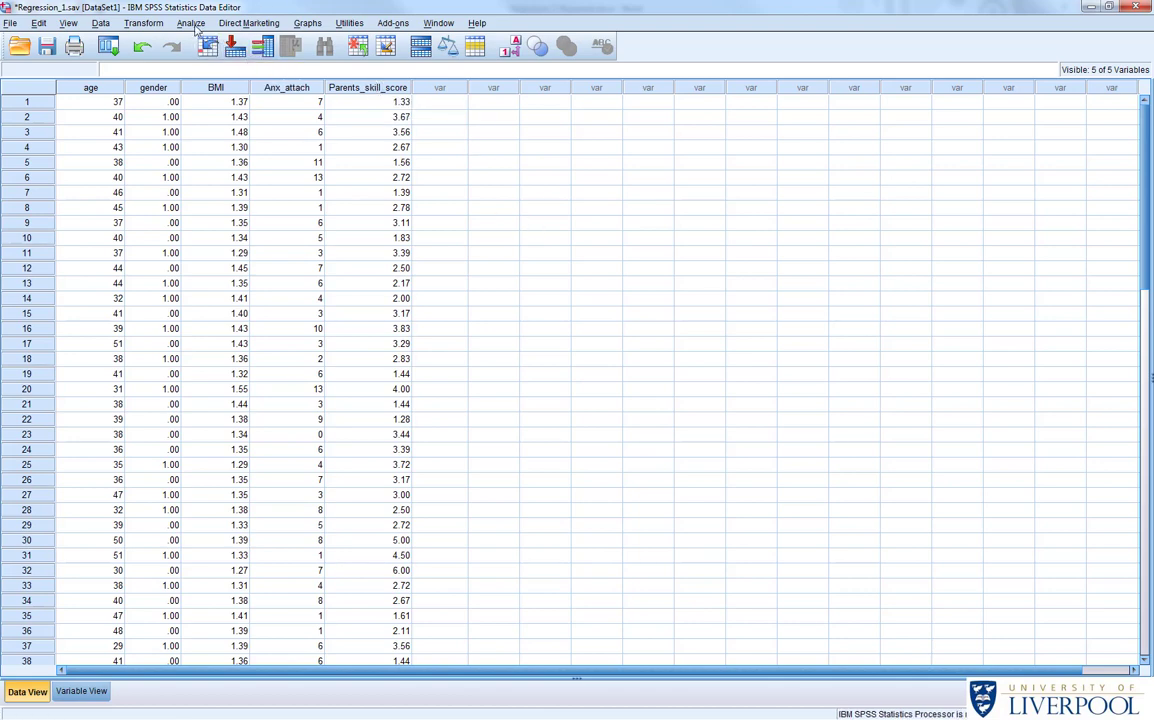
Open the Linear Regression setup and remove Anxious attachment score and Parents_skill_score from the independent variables, keeping BMI as dependent
{"action": "left_click", "coordinate": [190, 23]}
{"action": "mouse_move", "coordinate": [236, 172]}
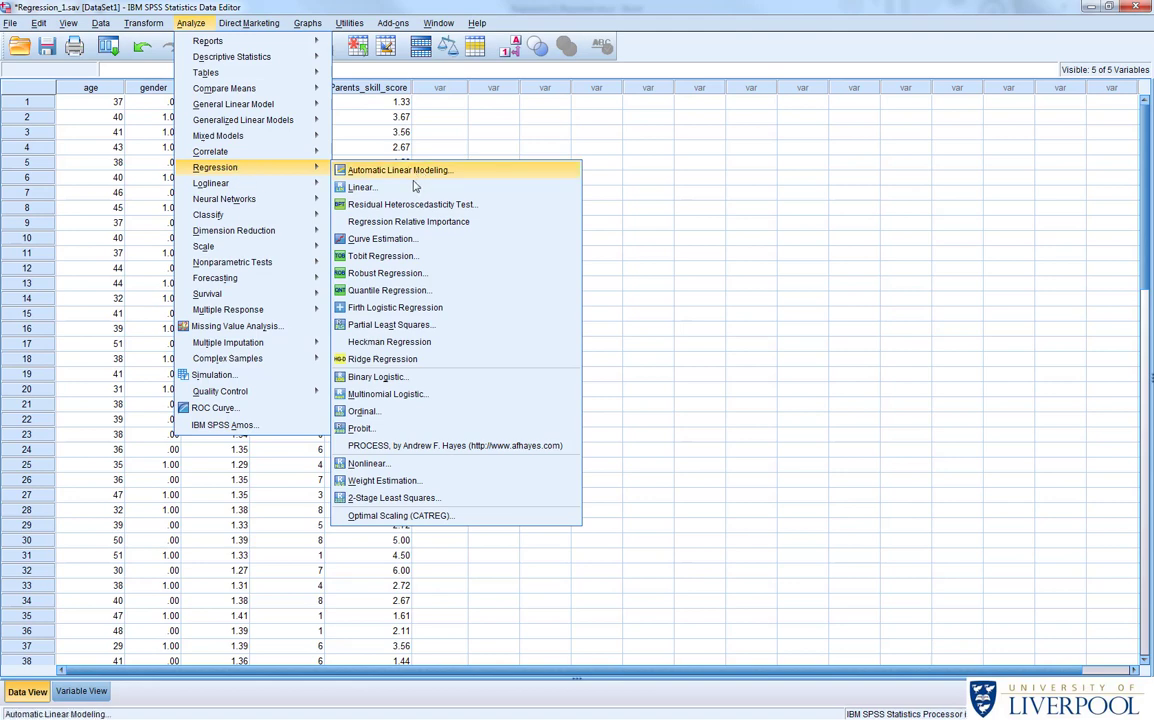
{"action": "left_click", "coordinate": [362, 187]}
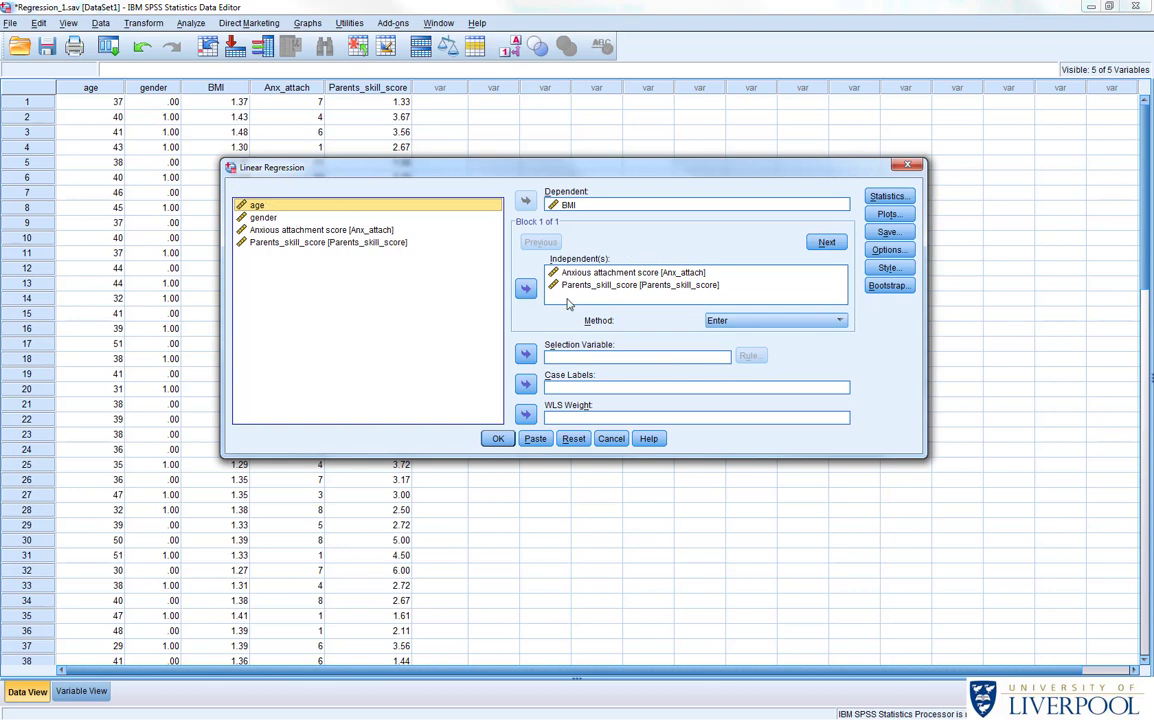
{"action": "left_click", "coordinate": [632, 286]}
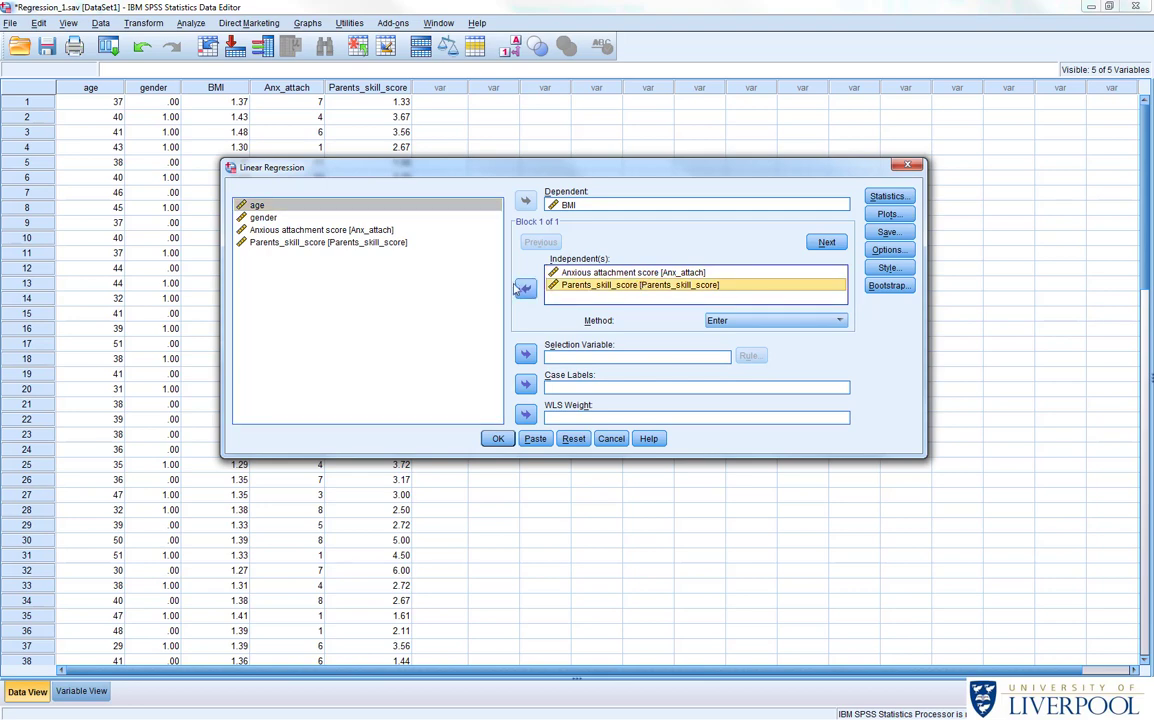
{"action": "double_click", "coordinate": [600, 282]}
{"action": "left_click", "coordinate": [601, 276]}
{"action": "left_click", "coordinate": [525, 290]}
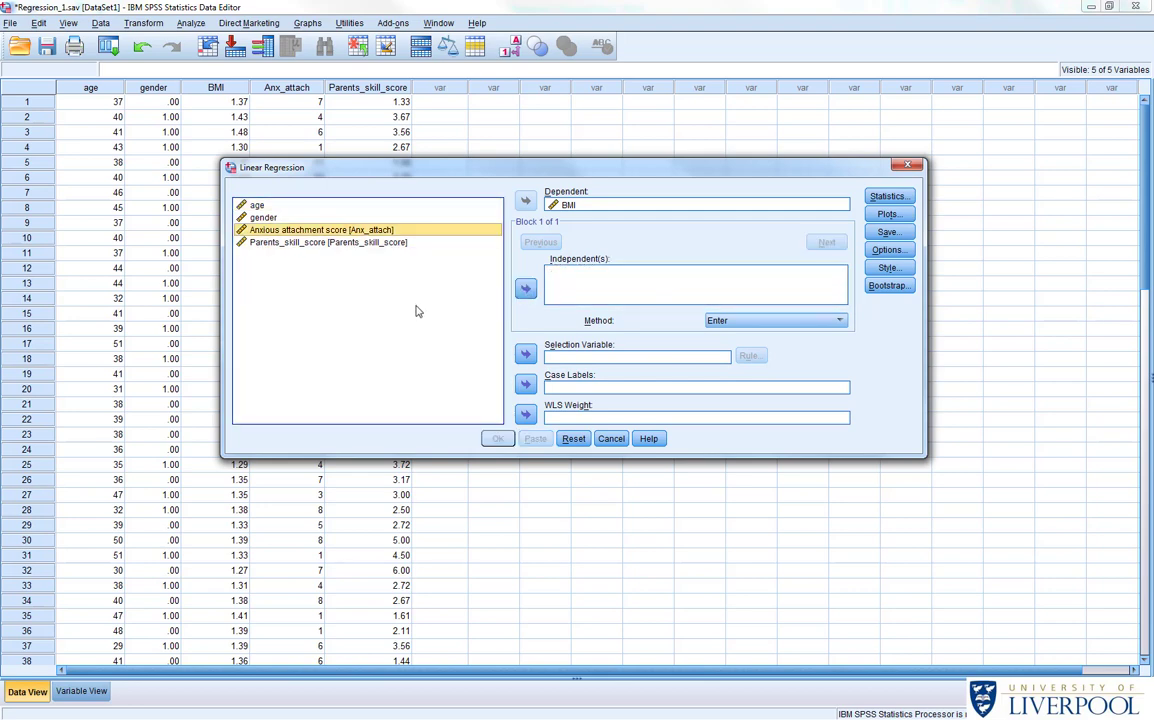
Enter age and gender as block 1 predictors, and Anxious attachment score and Parents_skill_score as block 2 predictors
{"action": "left_click", "coordinate": [417, 306]}
{"action": "left_click_drag", "start_coordinate": [258, 207], "coordinate": [590, 298]}
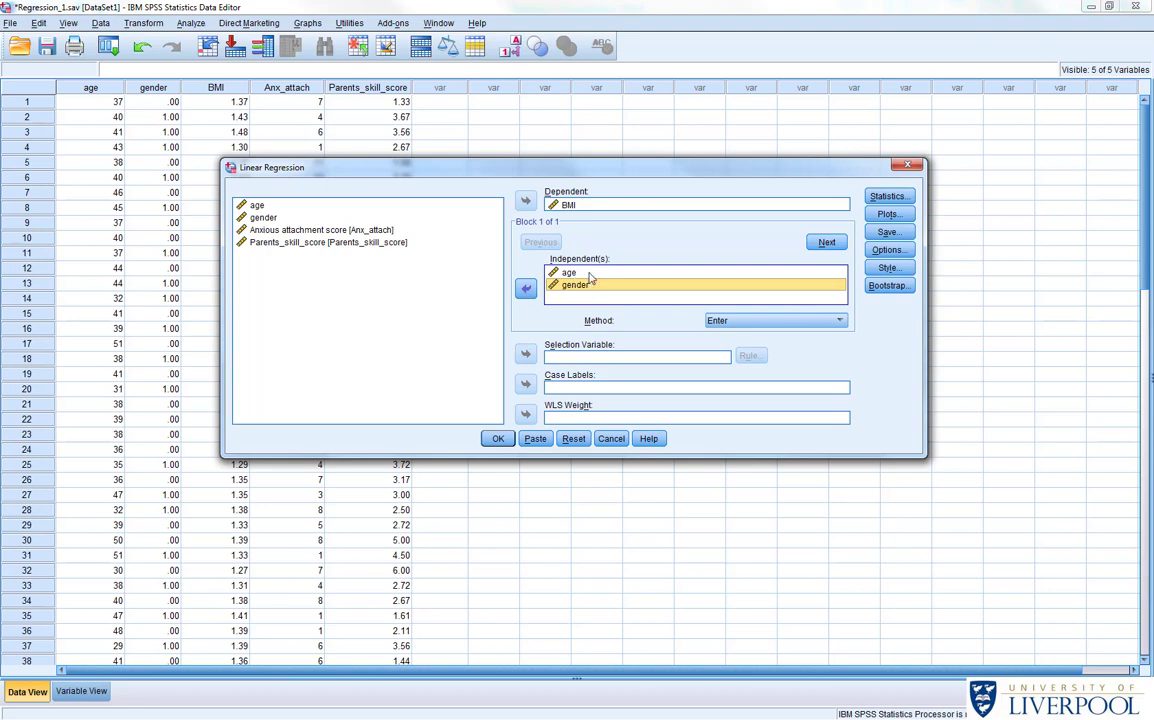
{"action": "left_click", "coordinate": [830, 244]}
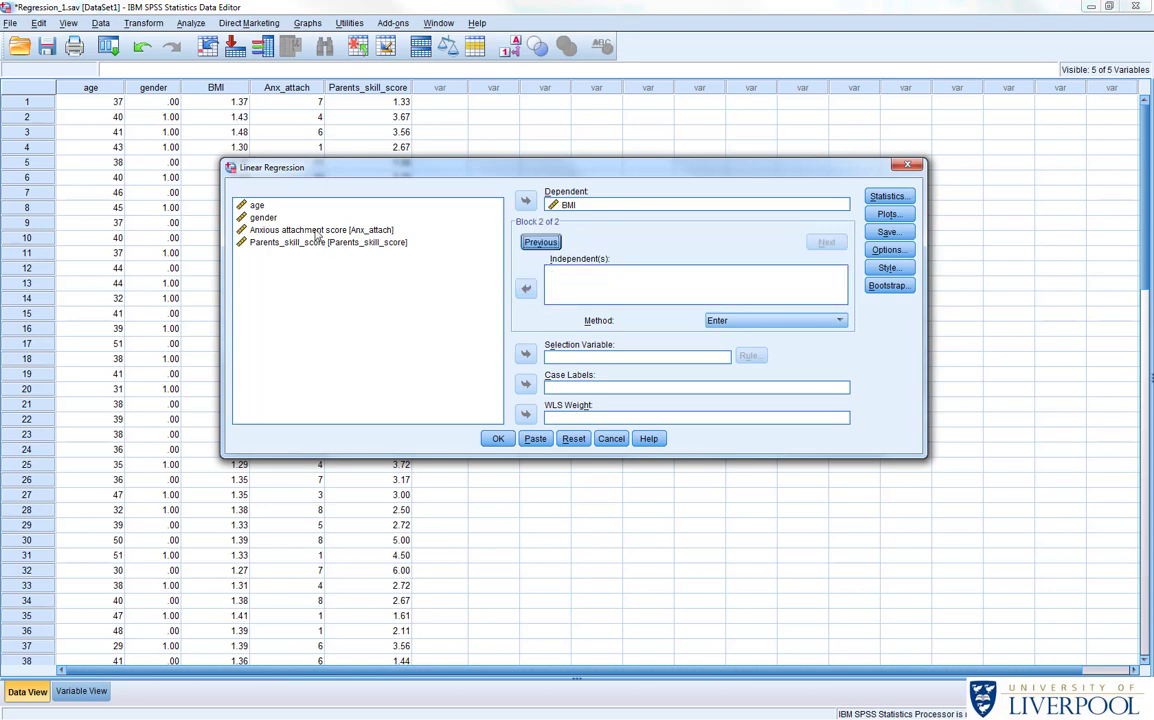
{"action": "left_click_drag", "start_coordinate": [318, 233], "coordinate": [571, 276]}
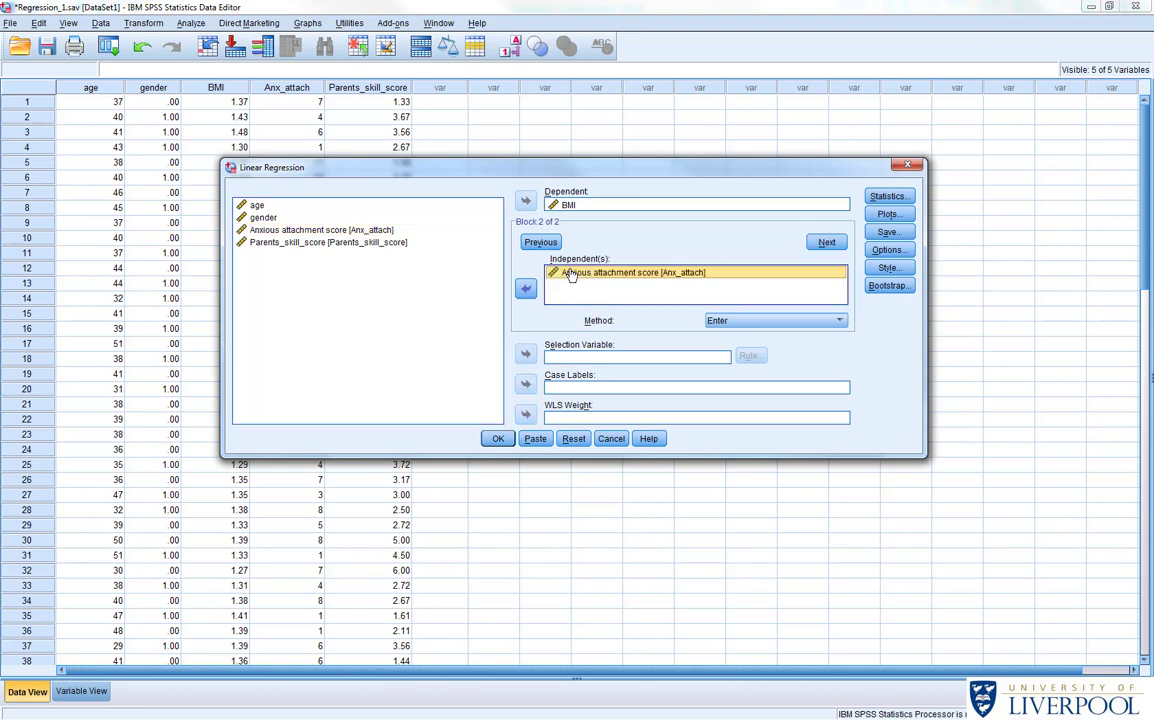
{"action": "left_click_drag", "start_coordinate": [290, 242], "coordinate": [552, 287]}
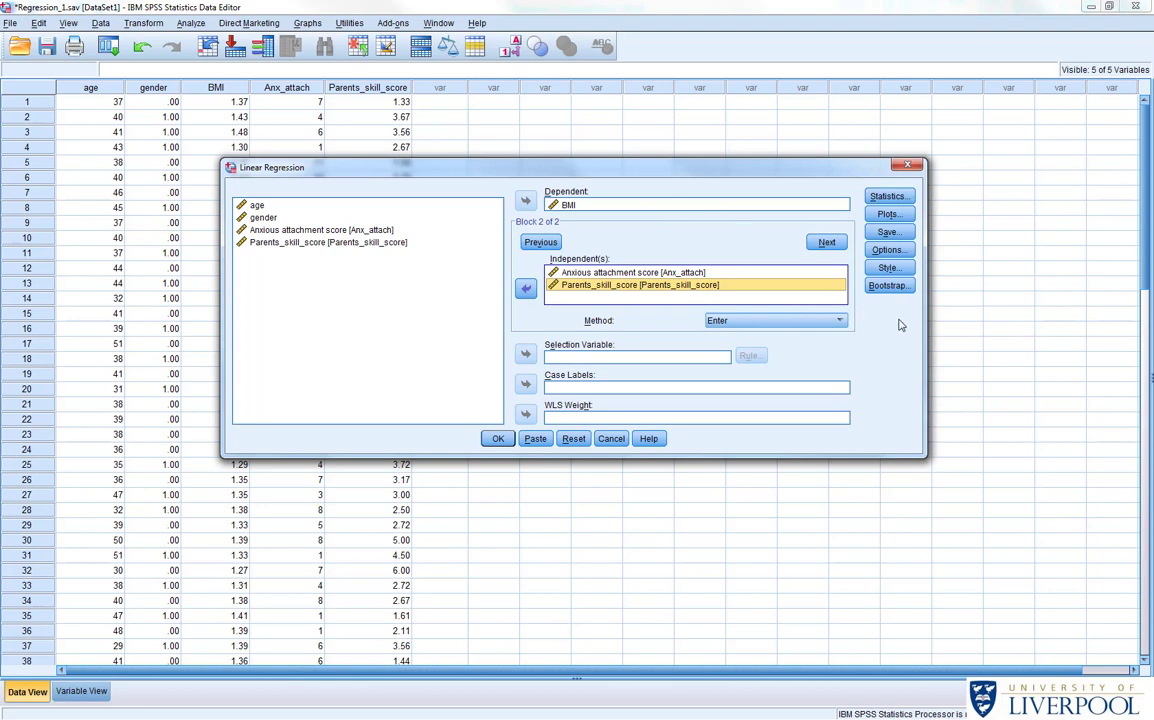
Review the available variable entry methods and the predictors assigned to each of the two regression blocks
{"action": "left_click", "coordinate": [631, 272]}
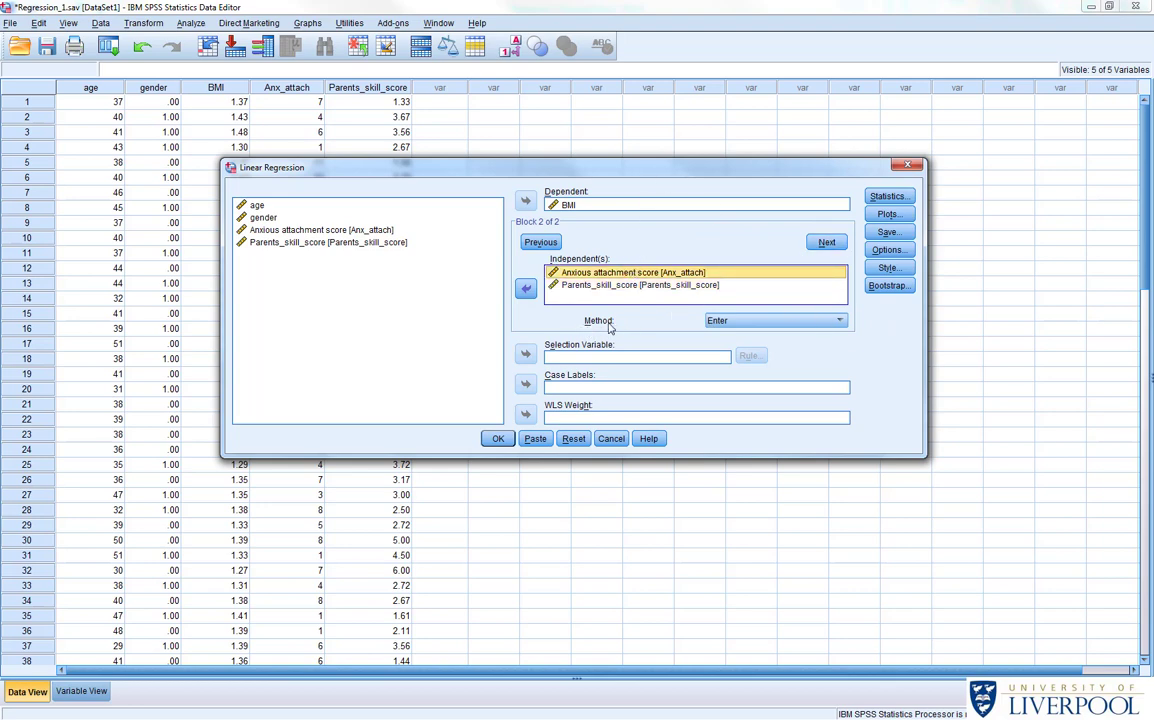
{"action": "left_click", "coordinate": [790, 321]}
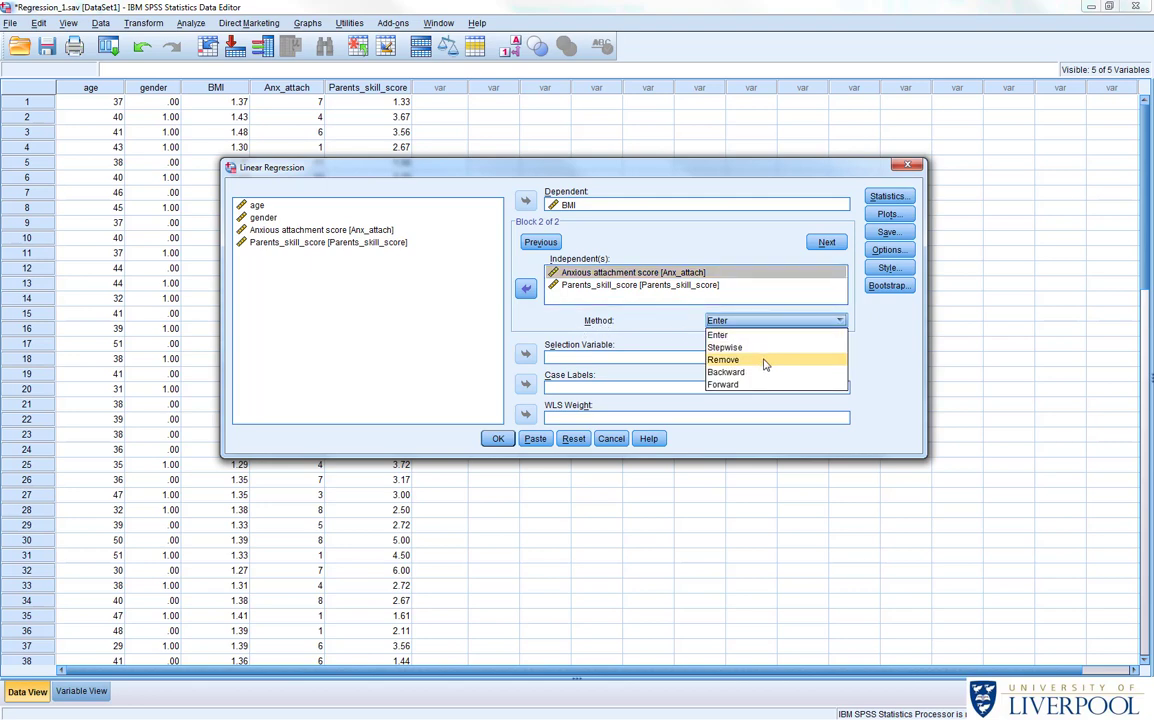
{"action": "left_click", "coordinate": [718, 316]}
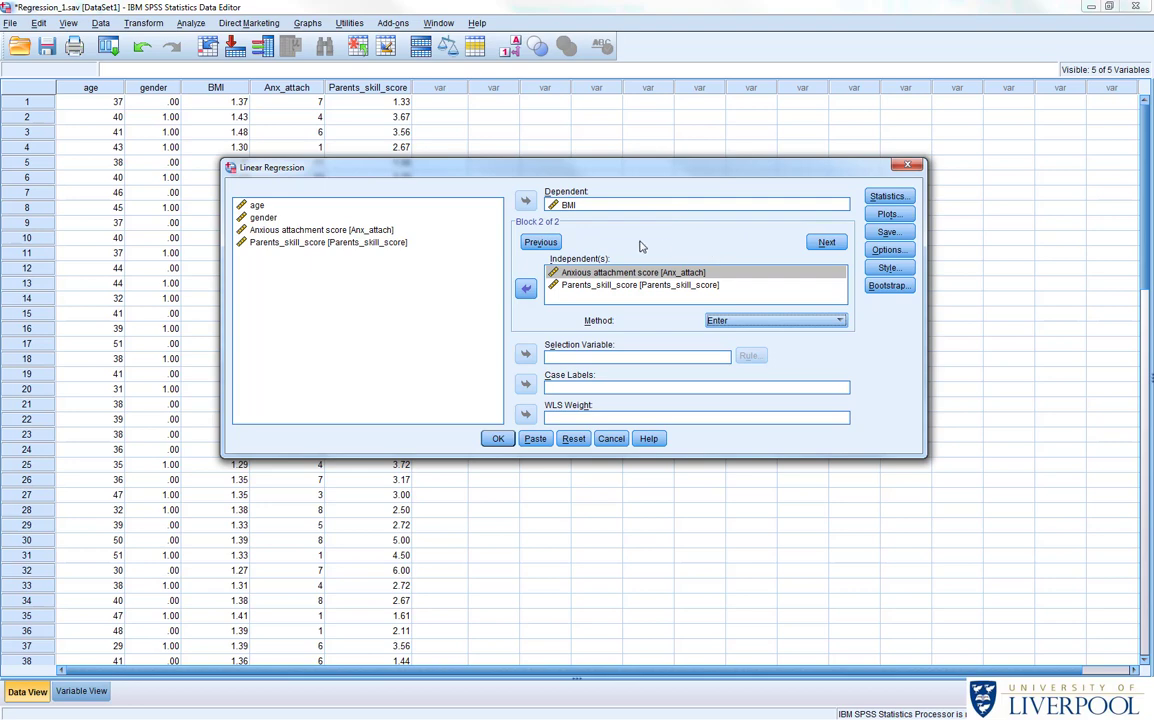
{"action": "left_click", "coordinate": [540, 242]}
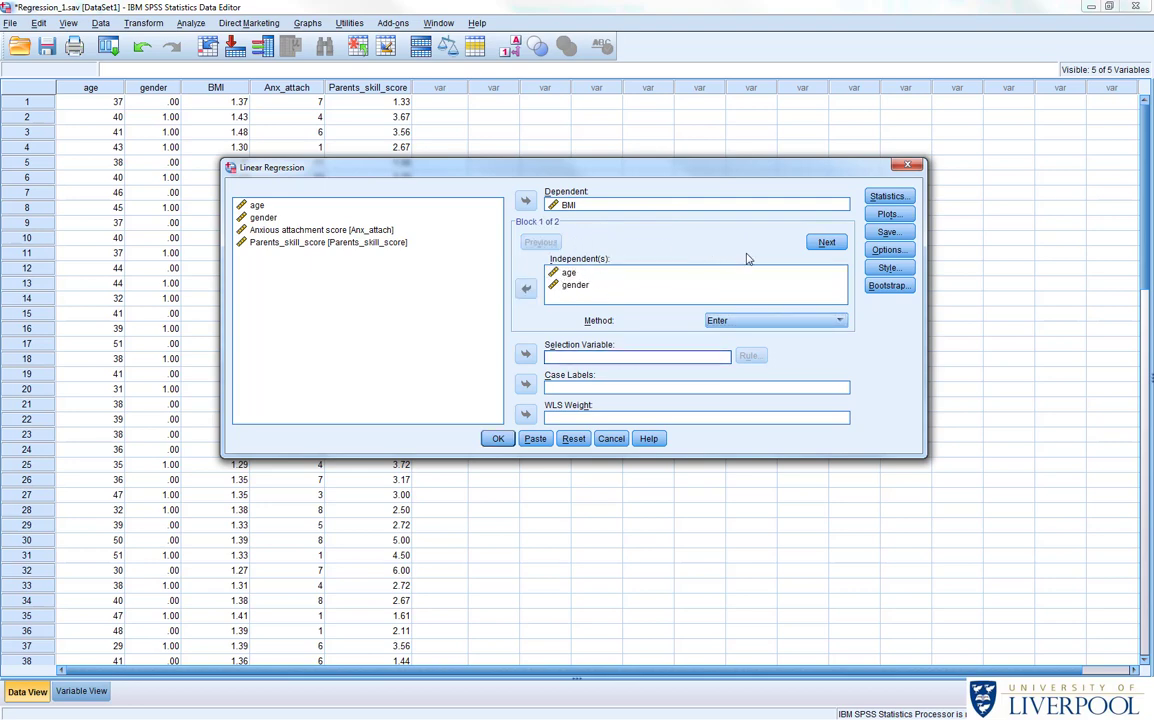
{"action": "left_click", "coordinate": [826, 242]}
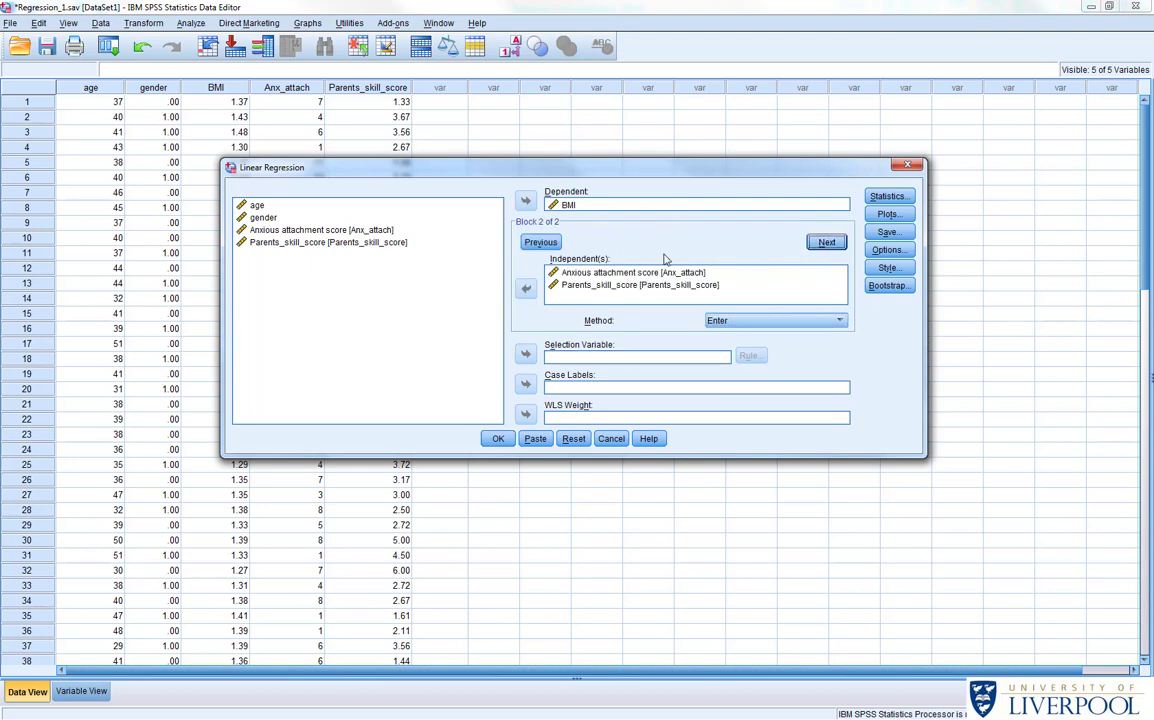
Add R squared change to the statistics requested for the linear regression
{"action": "left_click", "coordinate": [898, 203]}
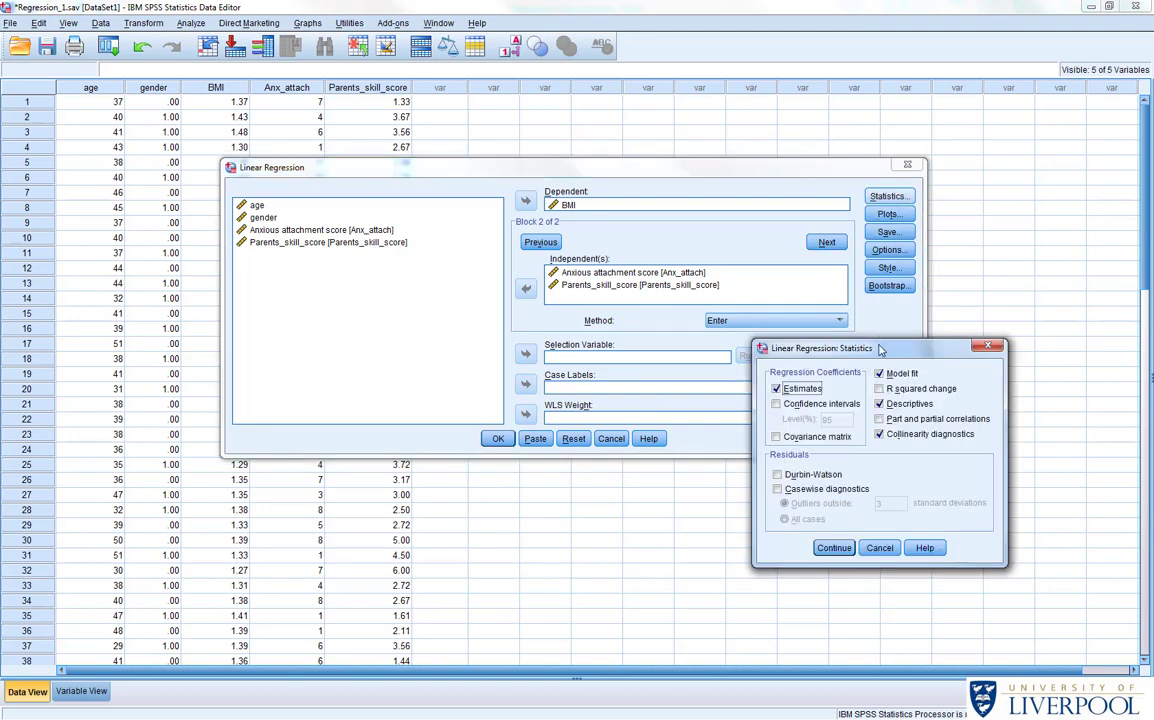
{"action": "left_click_drag", "start_coordinate": [880, 349], "coordinate": [583, 208]}
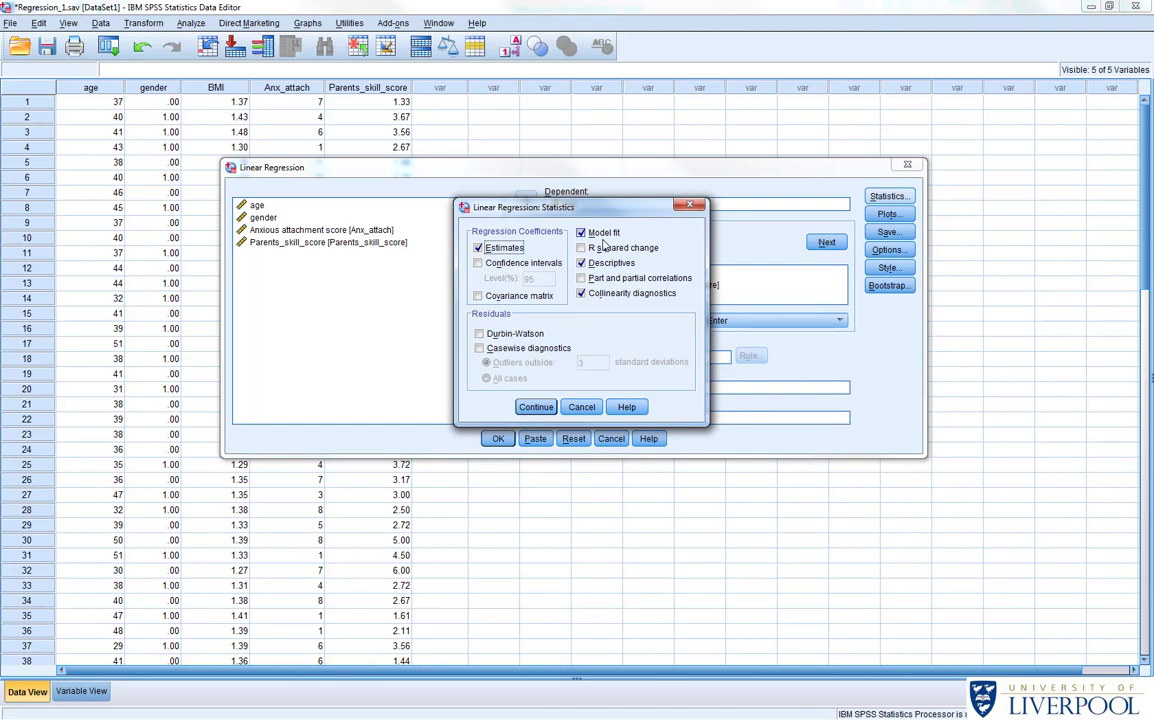
{"action": "left_click", "coordinate": [581, 248]}
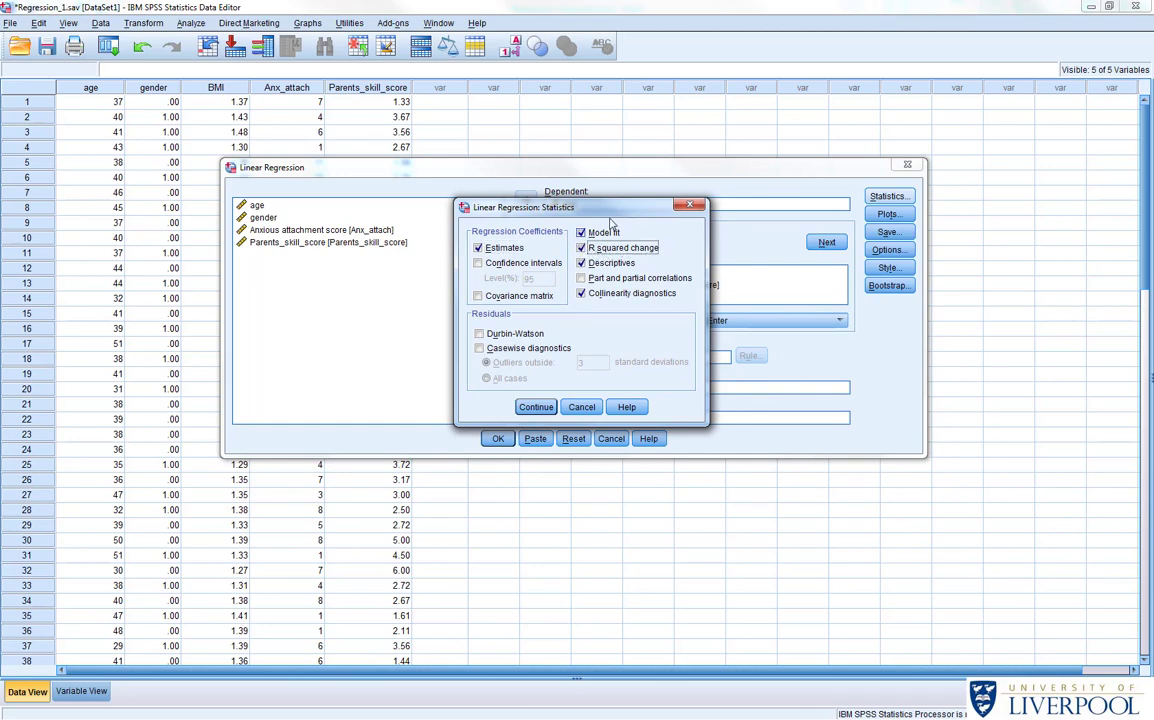
{"action": "left_click_drag", "start_coordinate": [550, 205], "coordinate": [288, 248]}
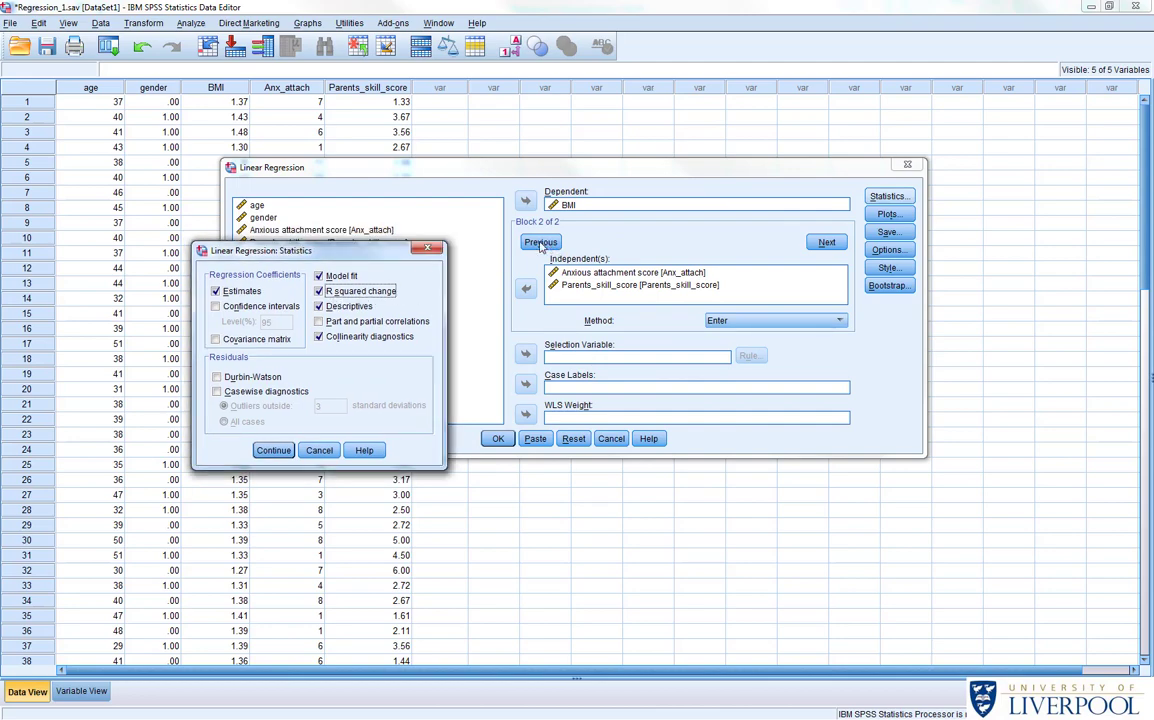
{"action": "left_click", "coordinate": [275, 451]}
Add the Durbin-Watson residual statistic to the requested output and run the two-block regression
{"action": "left_click", "coordinate": [542, 242]}
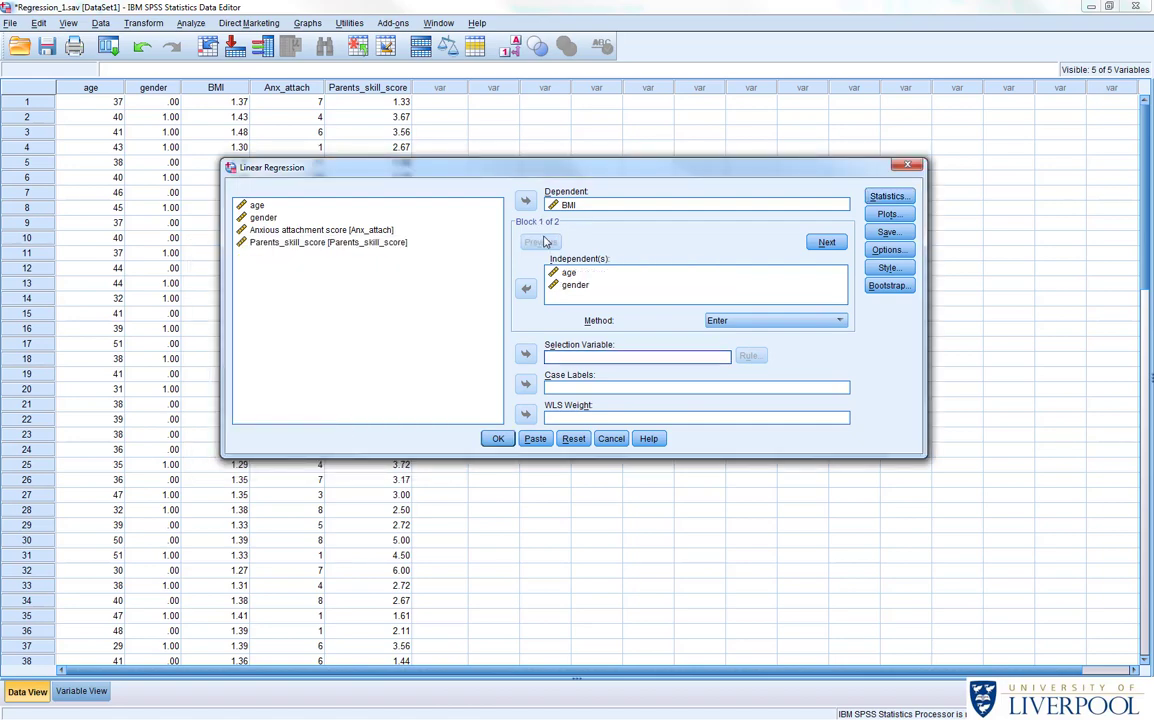
{"action": "left_click", "coordinate": [827, 242]}
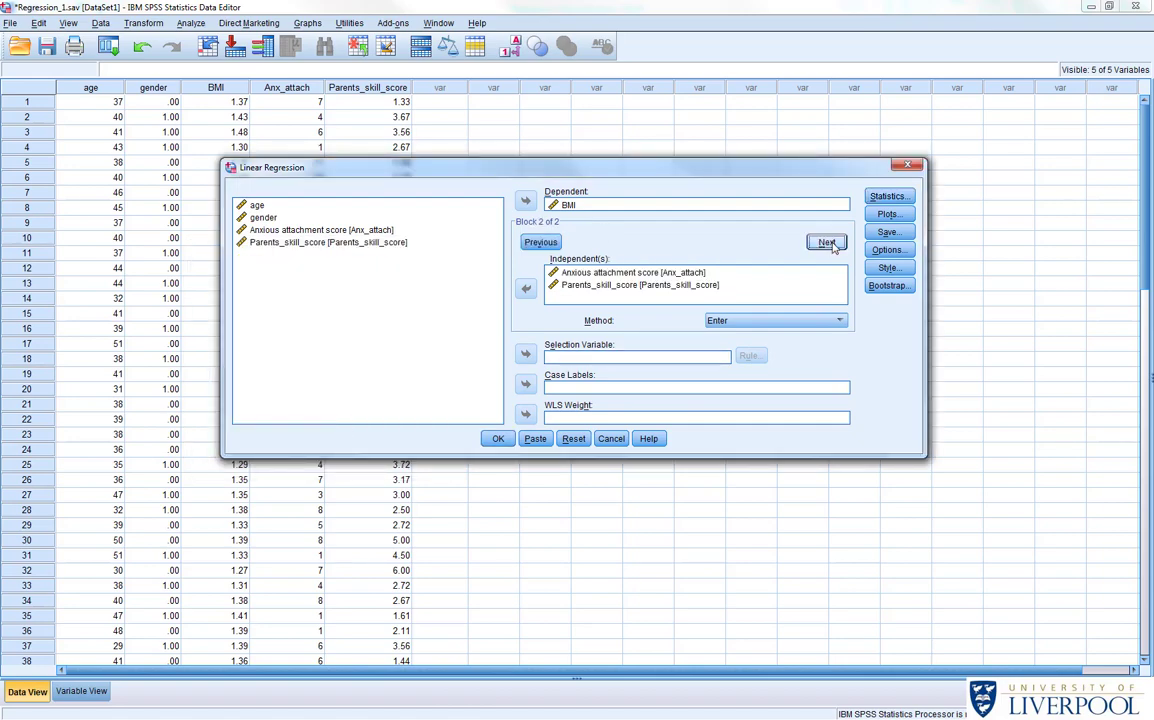
{"action": "left_click", "coordinate": [888, 198]}
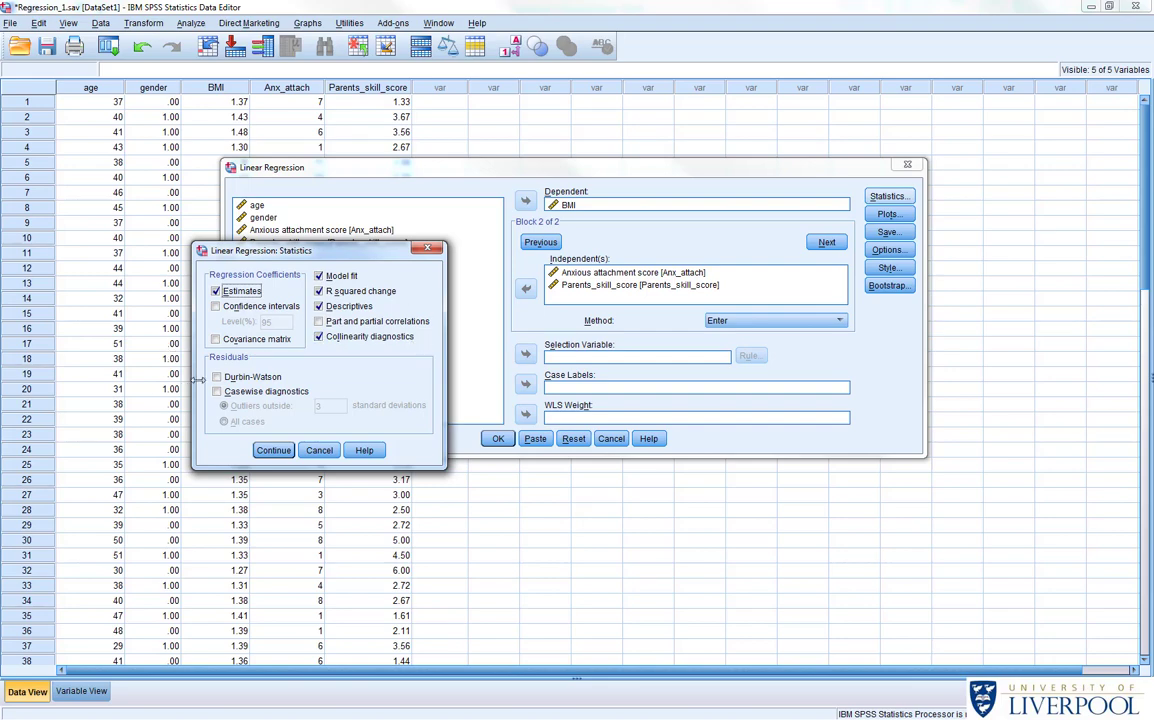
{"action": "left_click", "coordinate": [218, 380]}
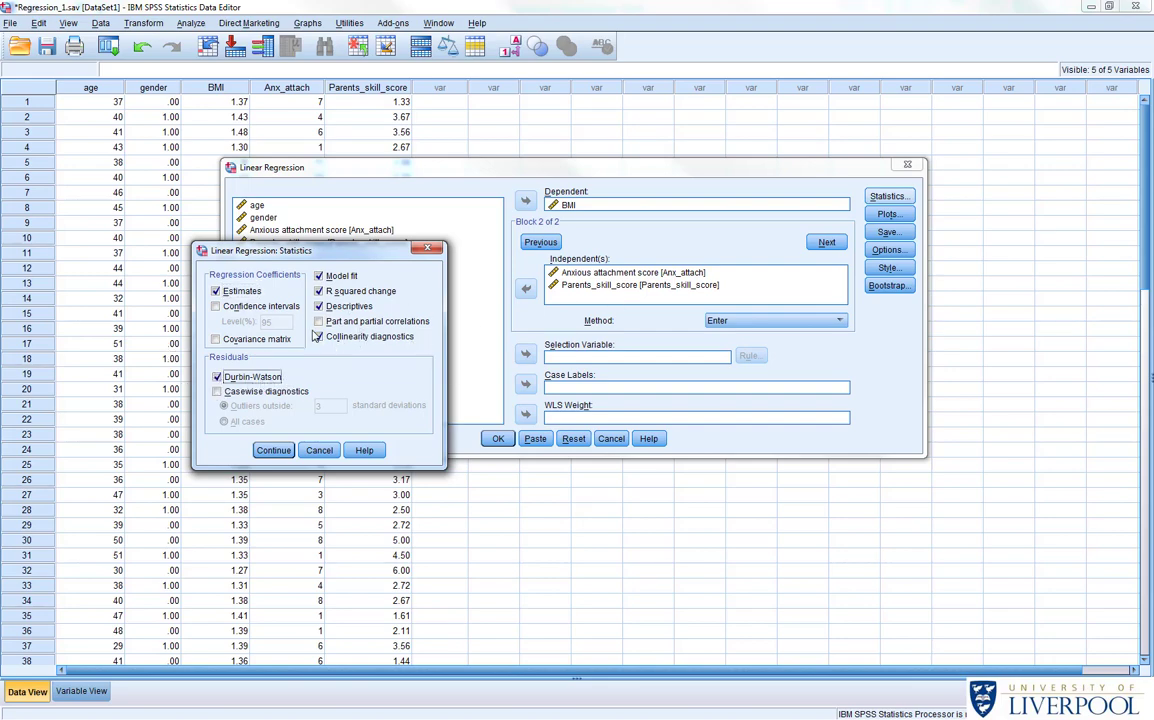
{"action": "left_click", "coordinate": [276, 451]}
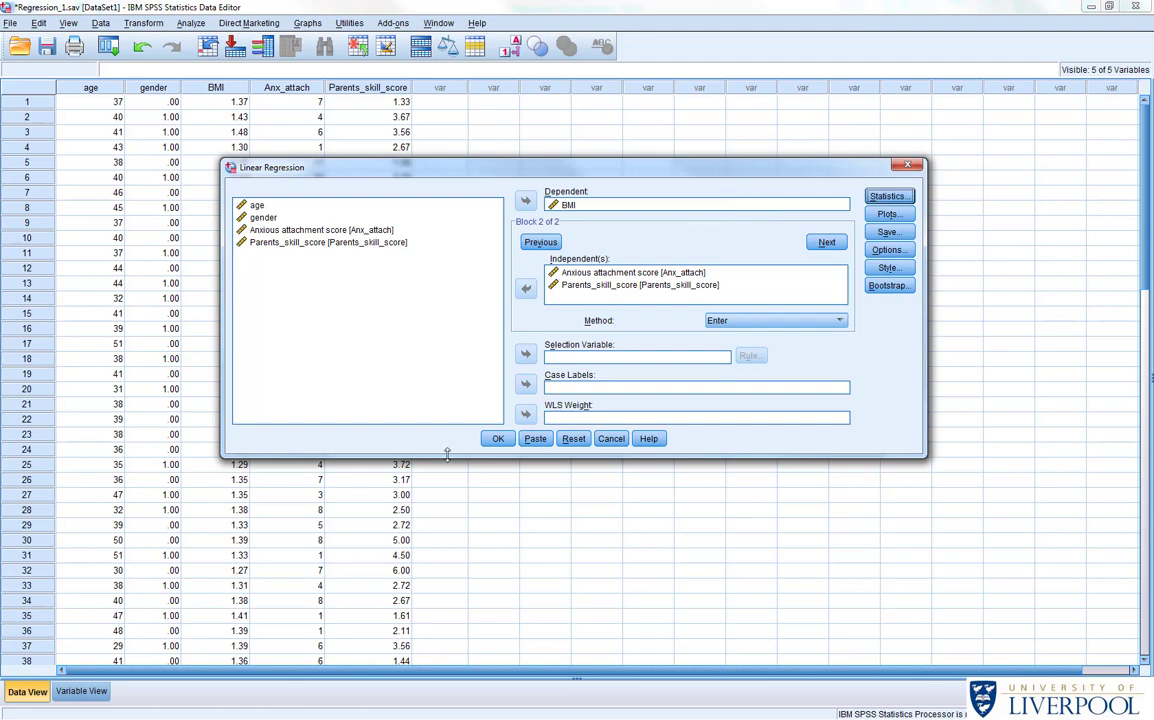
{"action": "left_click", "coordinate": [500, 440]}
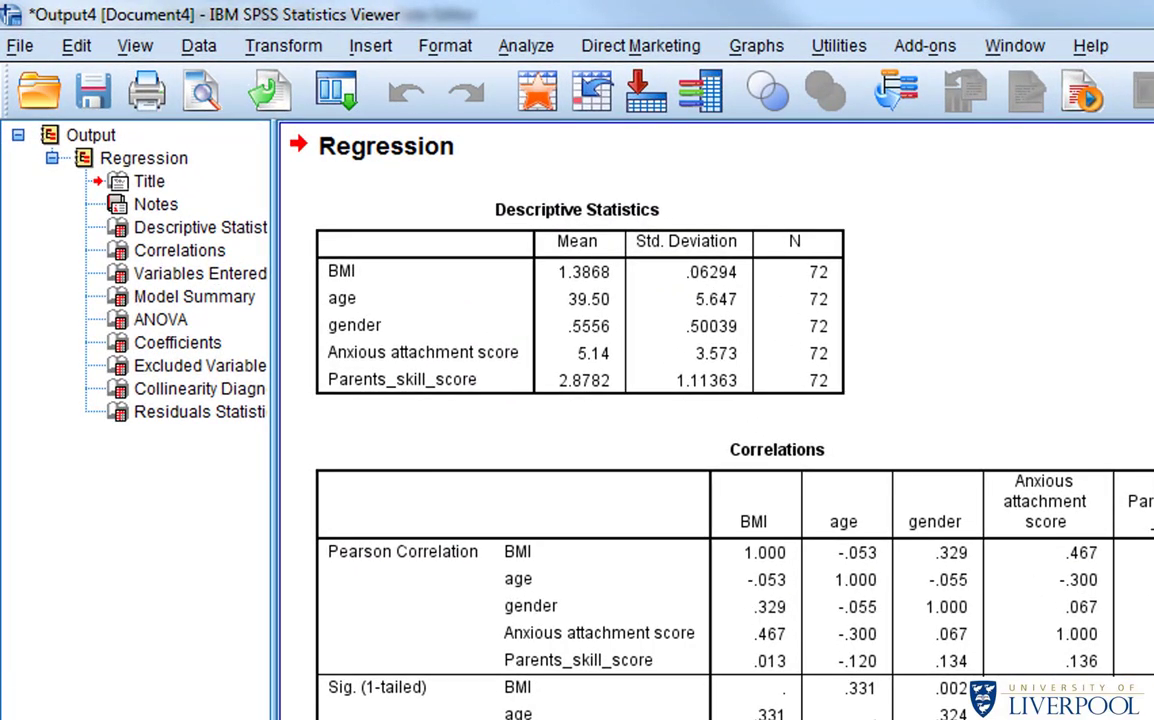
Examine the regression output from the Descriptive Statistics and Correlations tables through to the Model Summary and ANOVA tables
{"action": "left_click", "coordinate": [716, 292]}
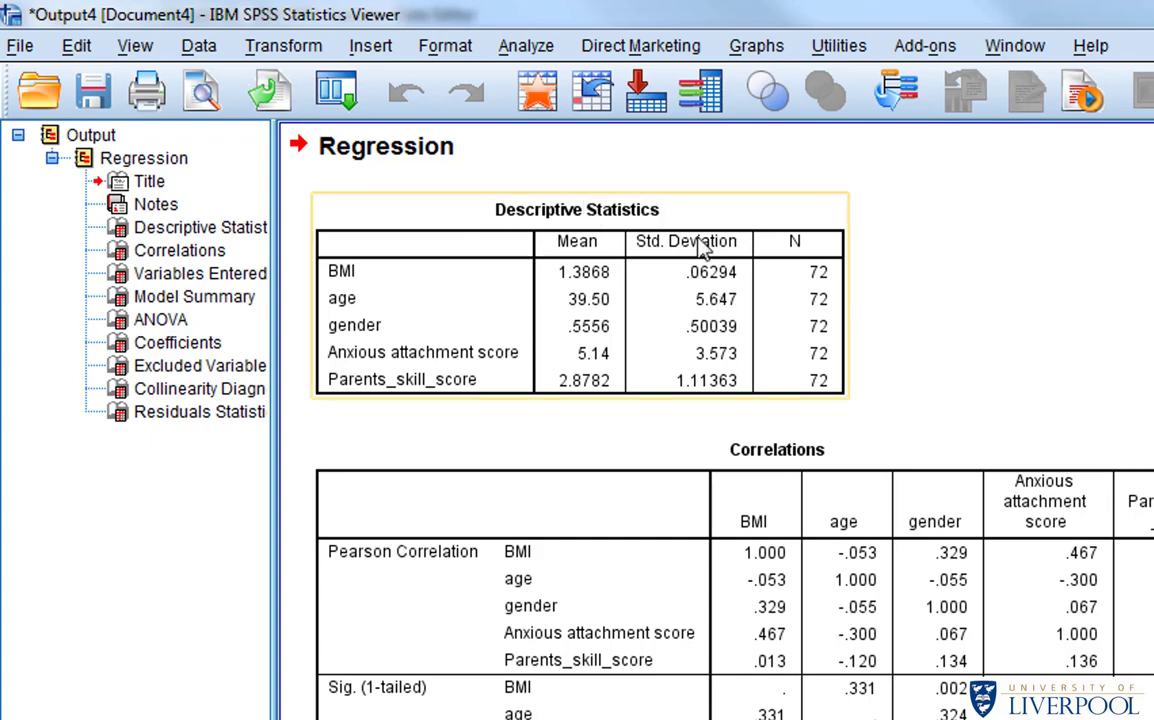
{"action": "left_click", "coordinate": [350, 300]}
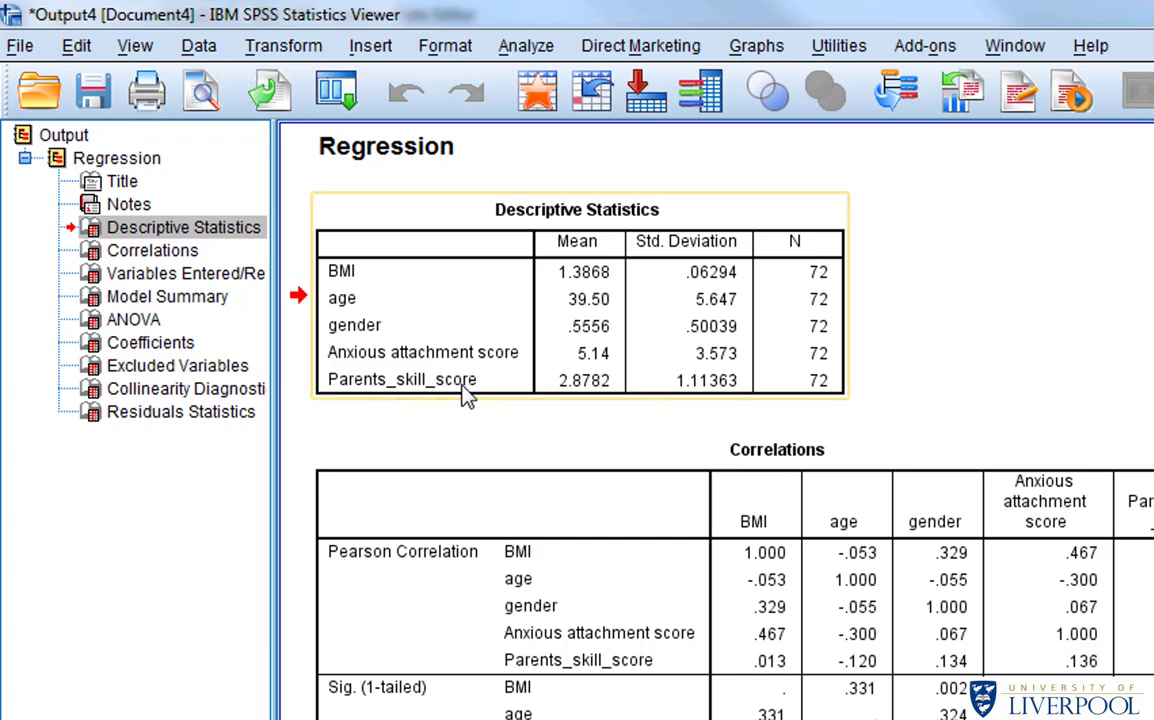
{"action": "left_click", "coordinate": [452, 155]}
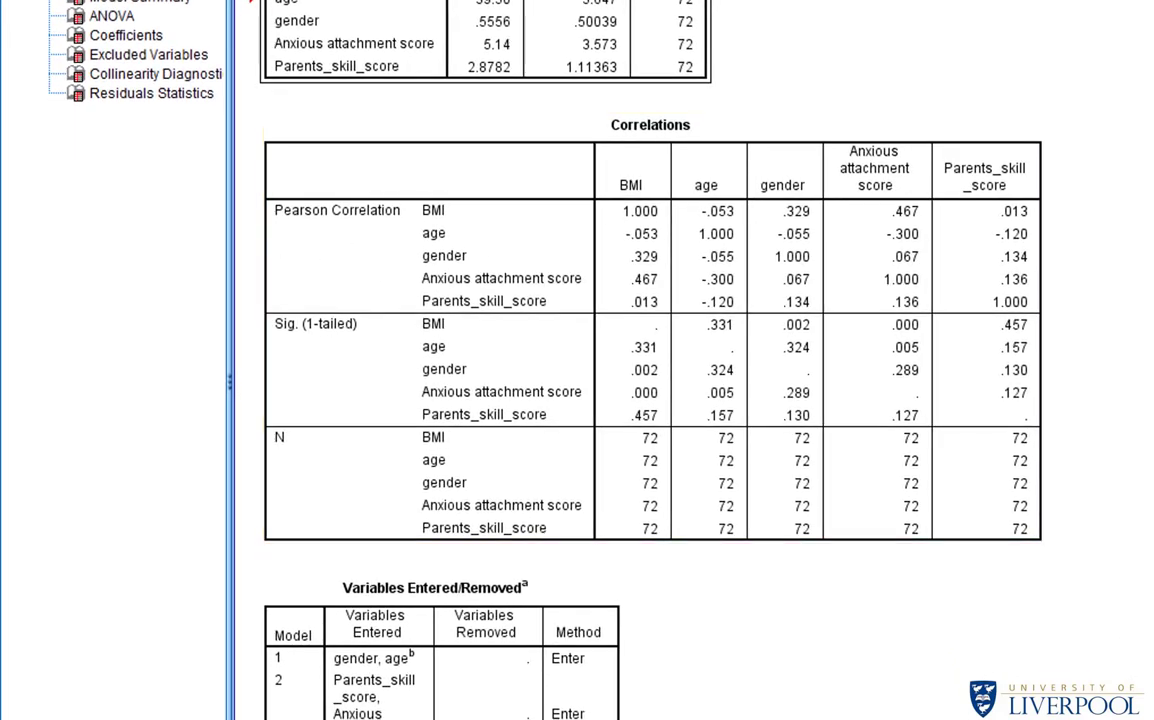
{"action": "left_click", "coordinate": [524, 221]}
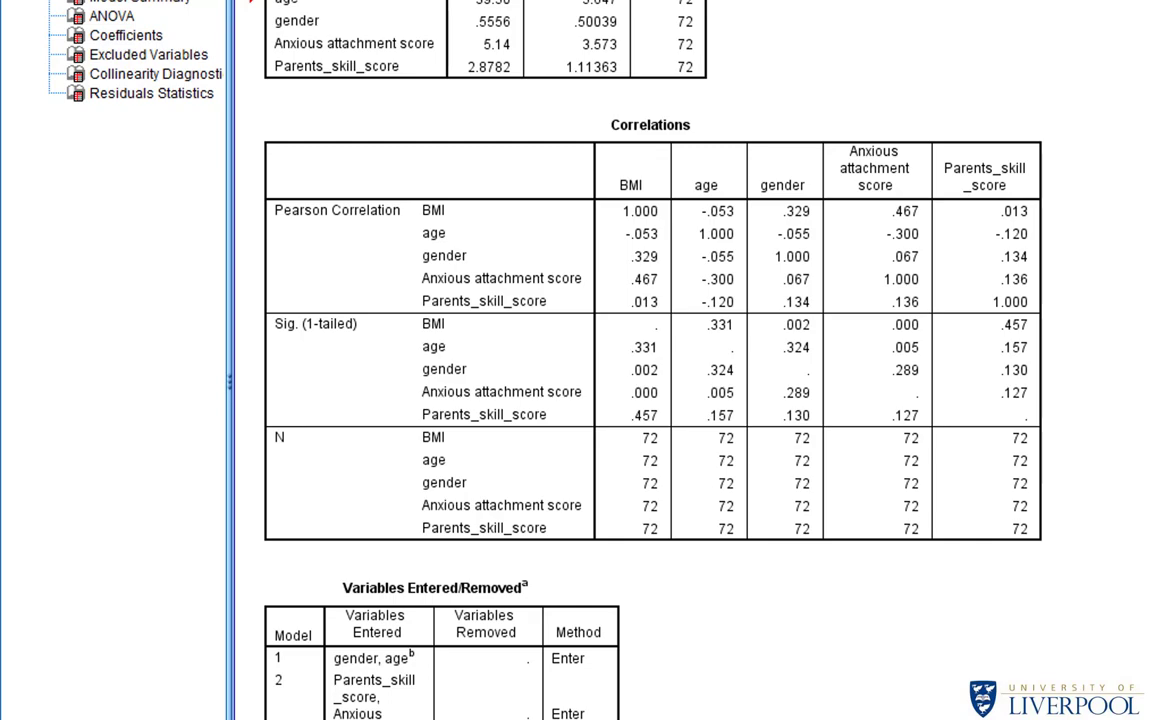
{"action": "scroll", "coordinate": [650, 360], "scroll_direction": "down", "scroll_amount": 10}
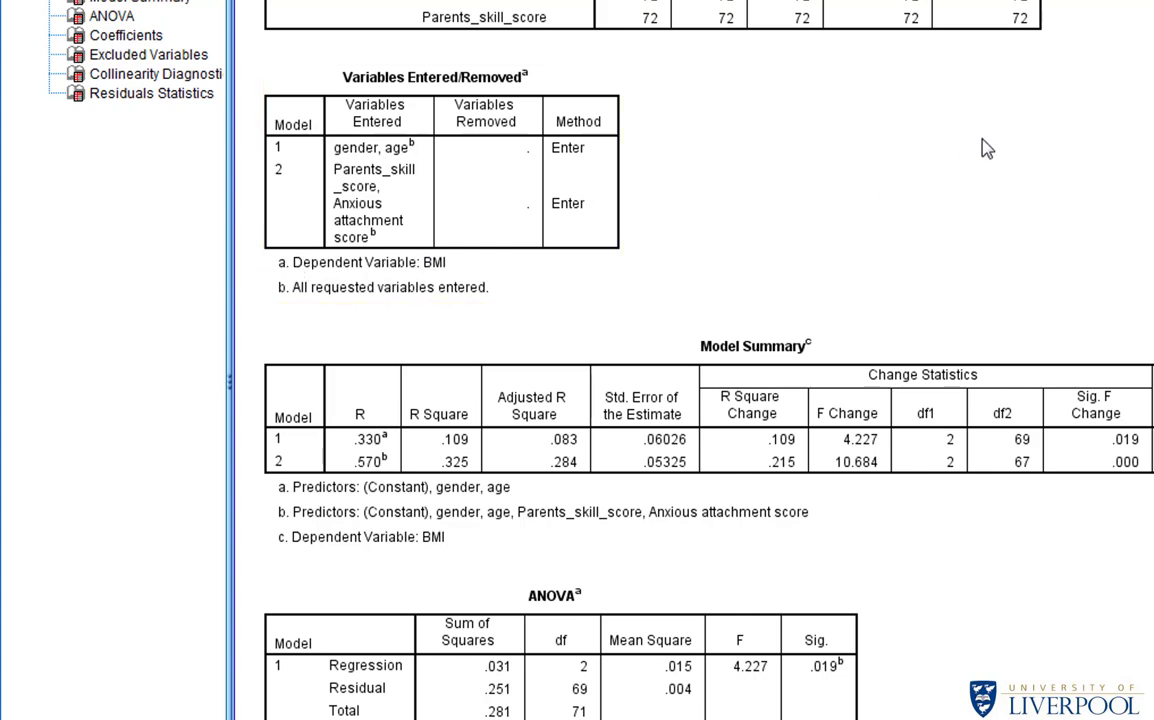
{"action": "scroll", "coordinate": [986, 144], "scroll_direction": "down", "scroll_amount": 3}
{"action": "scroll", "coordinate": [958, 76], "scroll_direction": "up", "scroll_amount": 3}
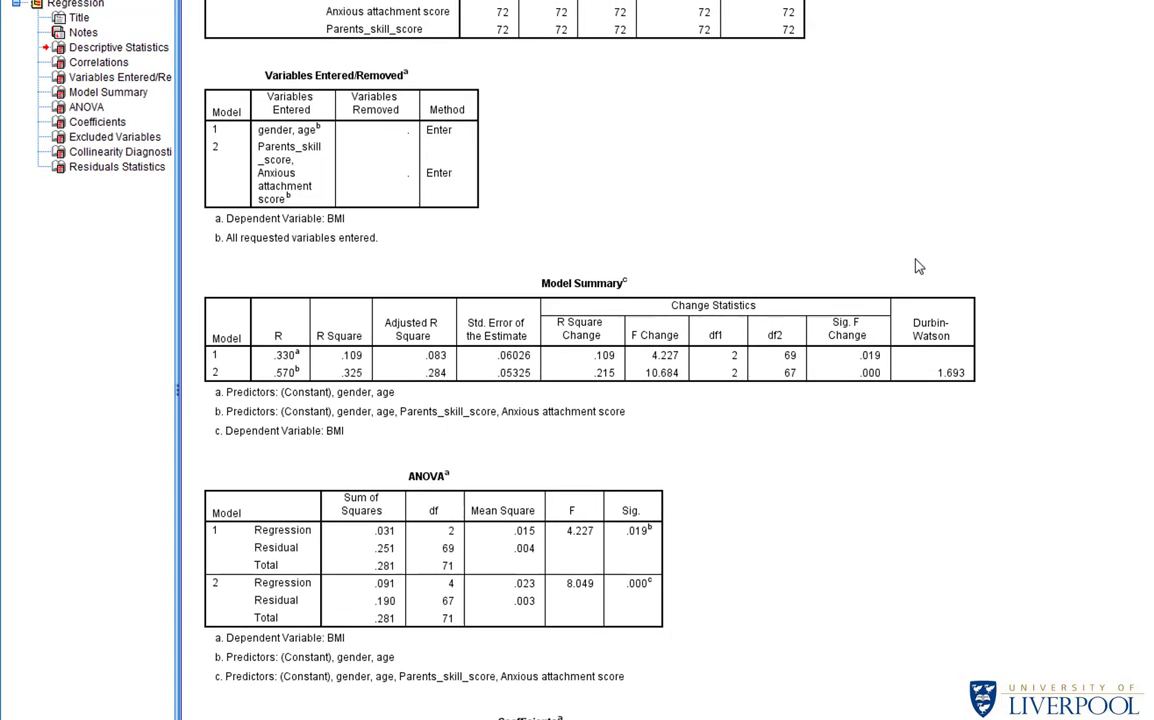
{"action": "scroll", "coordinate": [918, 266], "scroll_direction": "down", "scroll_amount": 1}
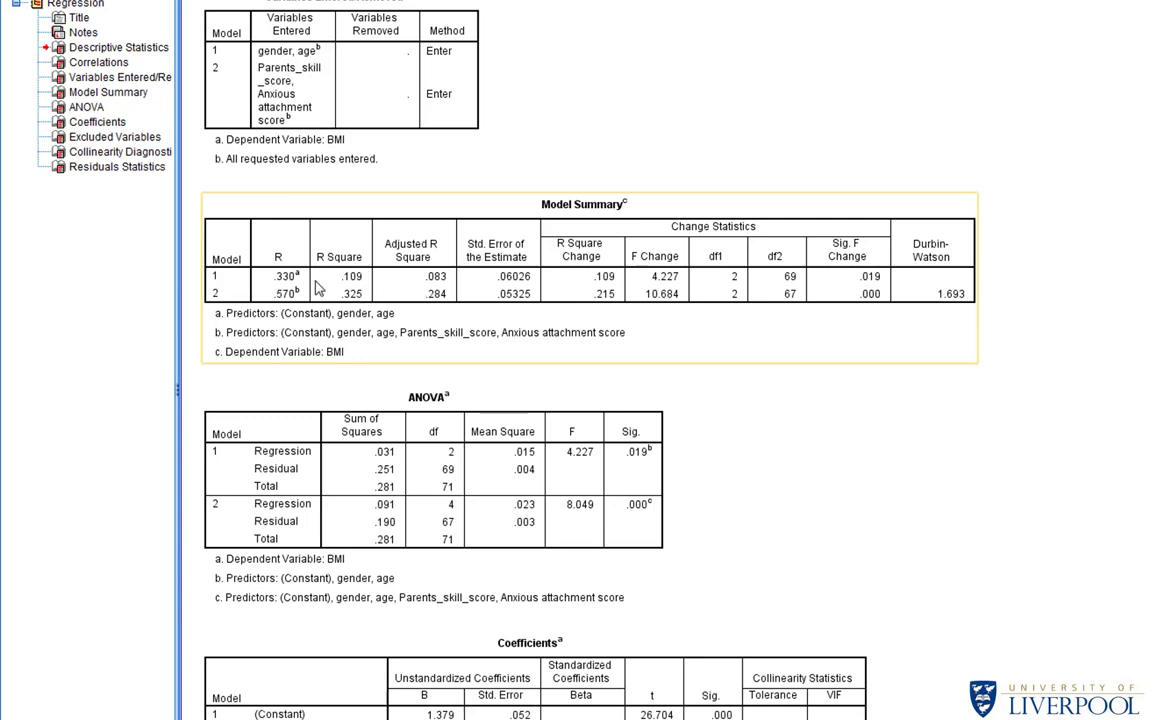
Compare both models' R Square and change statistics in the Model Summary against their entered predictors, bringing the full ANOVA and Coefficients tables into view
{"action": "left_click", "coordinate": [362, 283]}
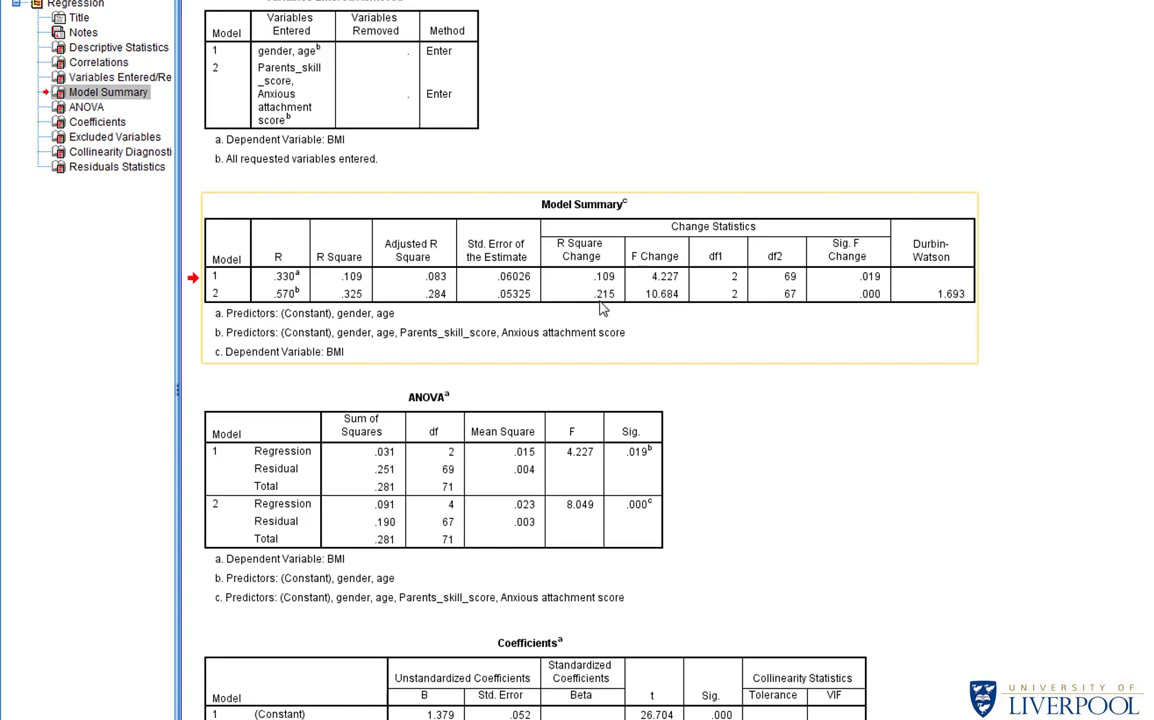
{"action": "left_click", "coordinate": [250, 100]}
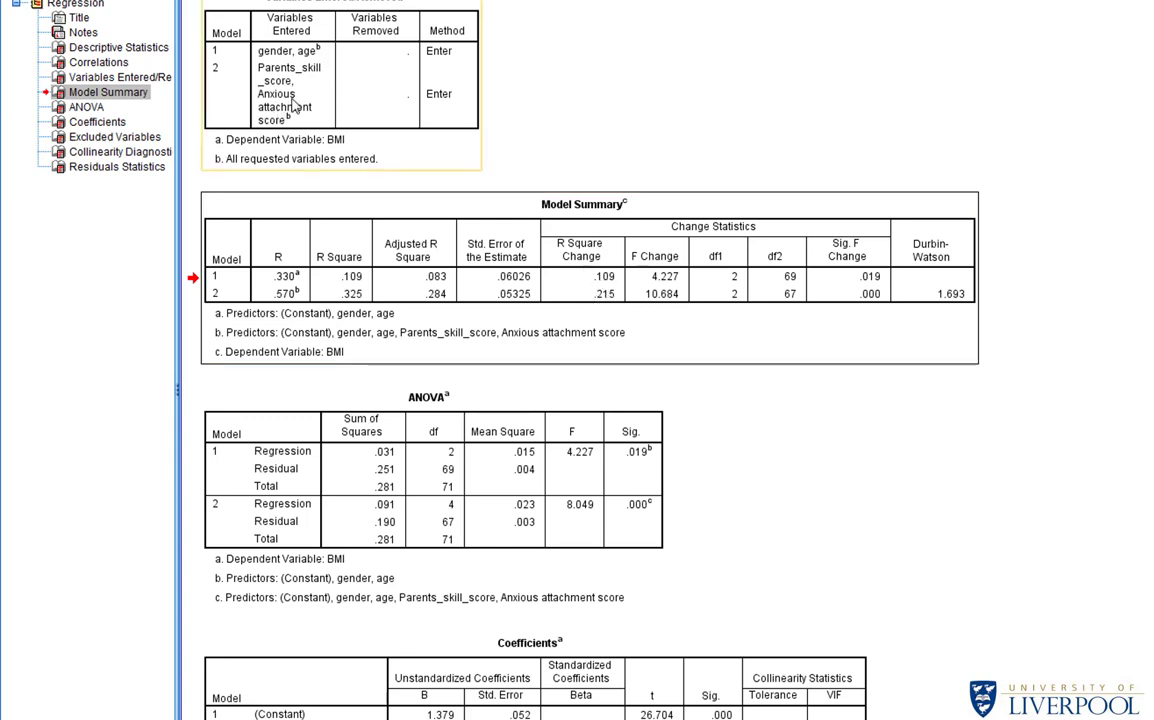
{"action": "left_click", "coordinate": [531, 235]}
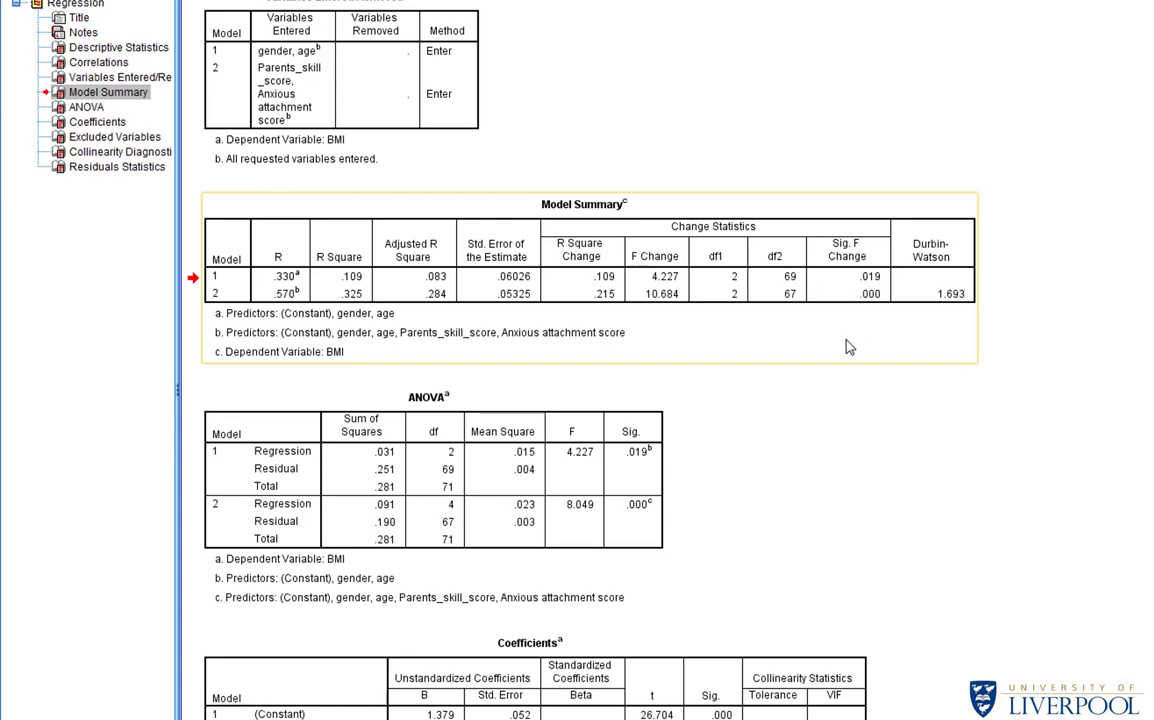
{"action": "scroll", "coordinate": [812, 377], "scroll_direction": "down", "scroll_amount": 2}
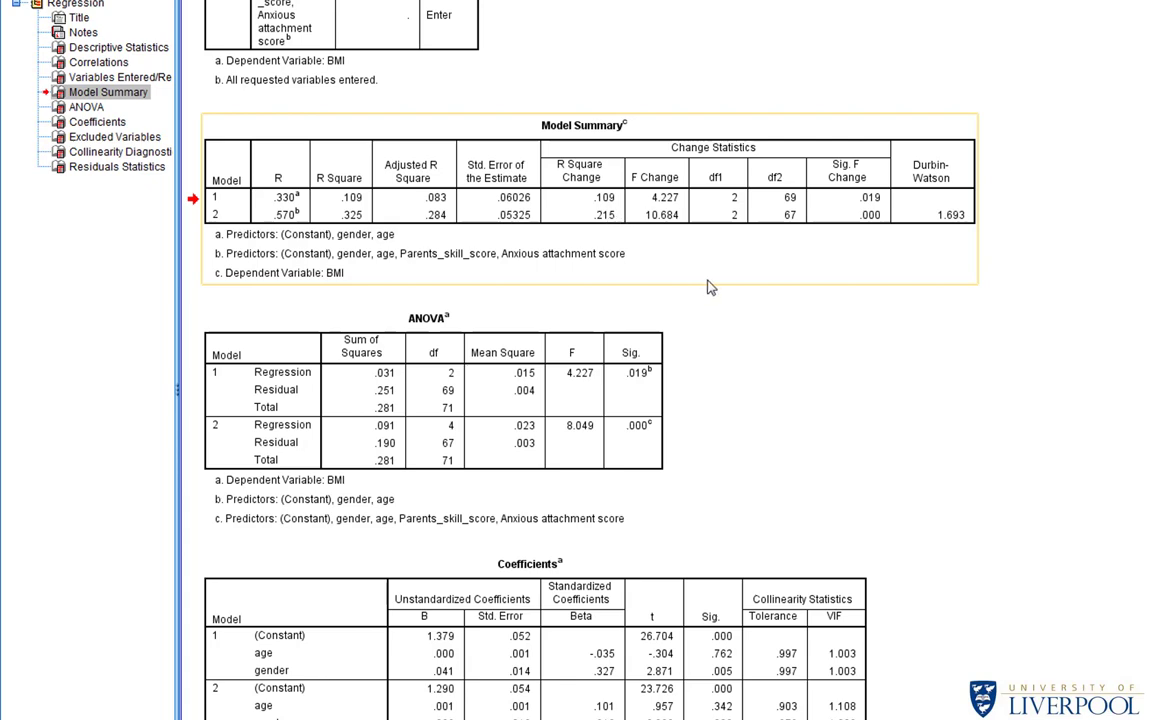
{"action": "left_click", "coordinate": [880, 338]}
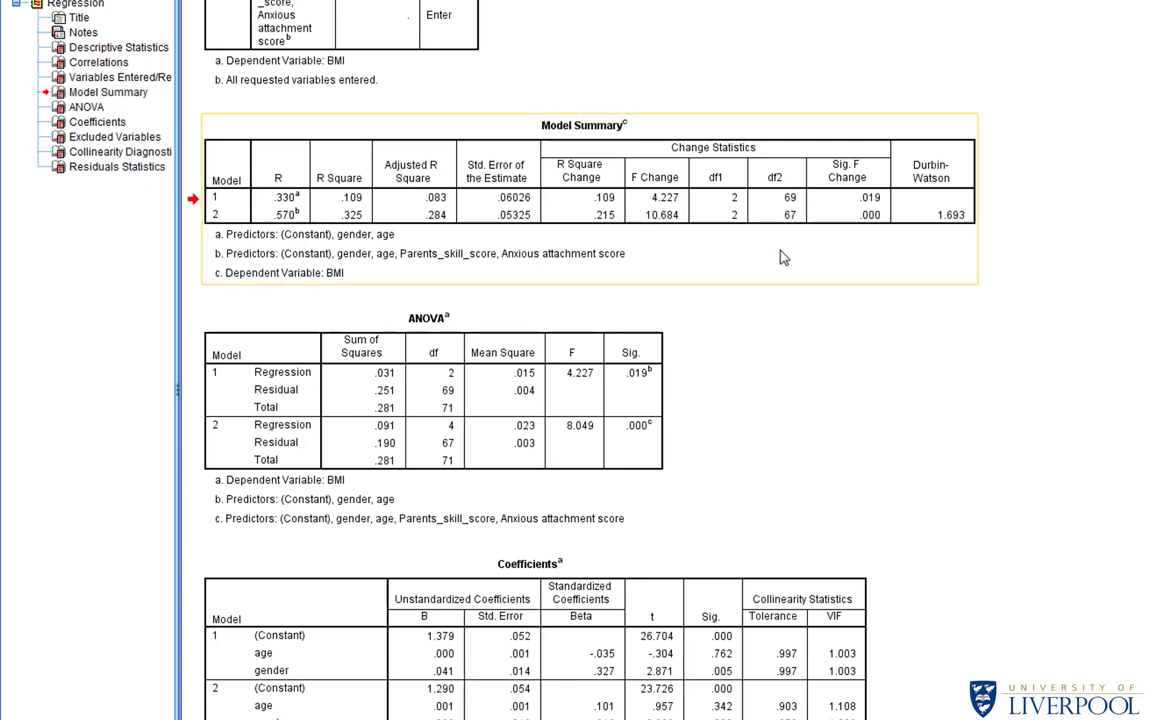
{"action": "scroll", "coordinate": [739, 317], "scroll_direction": "down", "scroll_amount": 2}
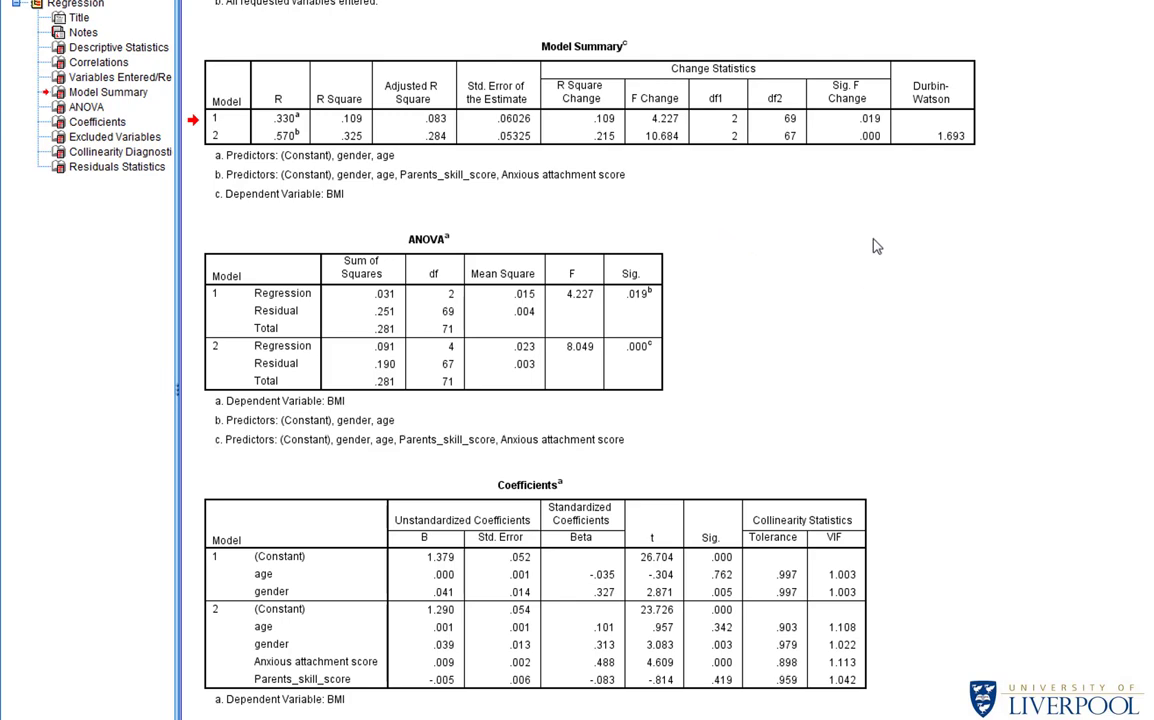
{"action": "left_click", "coordinate": [306, 98]}
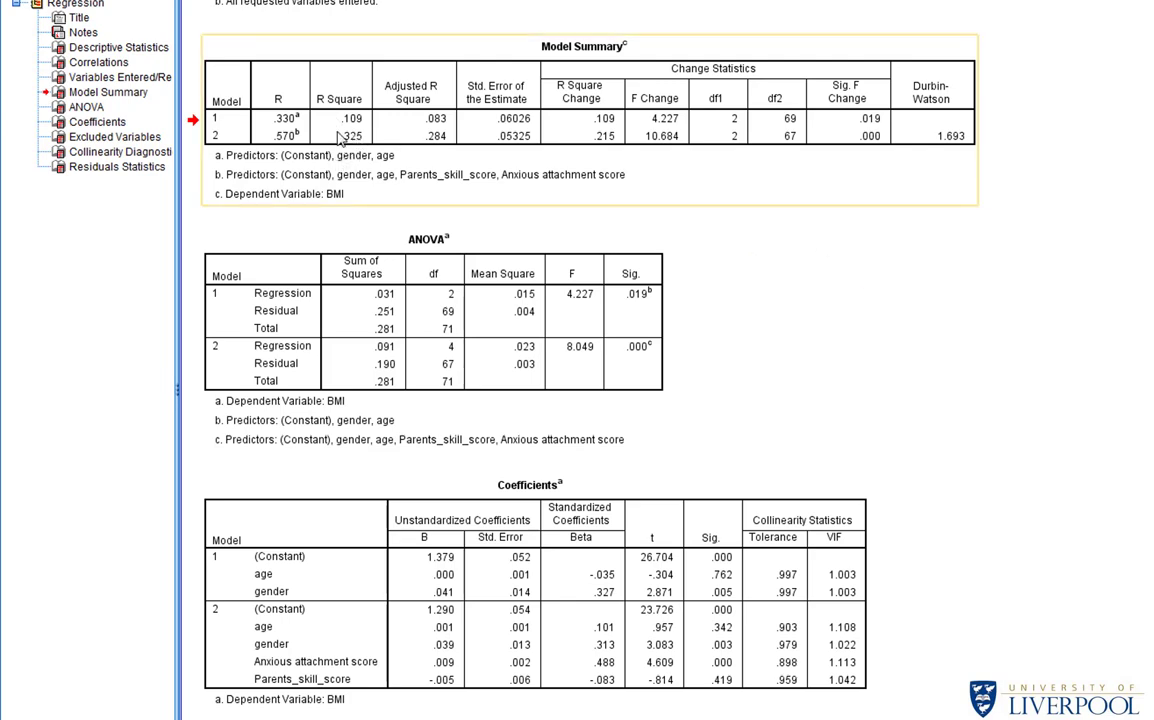